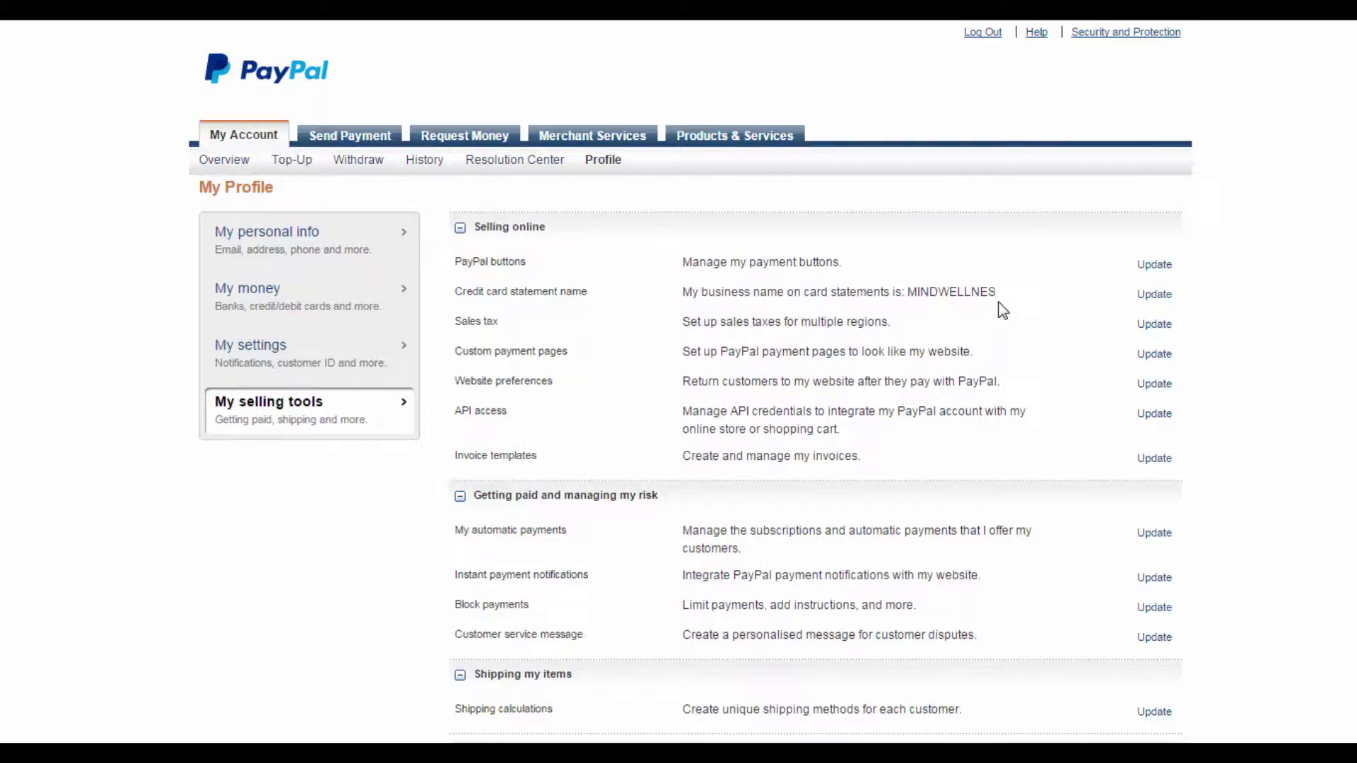
# Go to the My Saved Buttons page listing the existing PayPal buttons
pyautogui.moveTo(607, 160)
pyautogui.click(1154, 266)
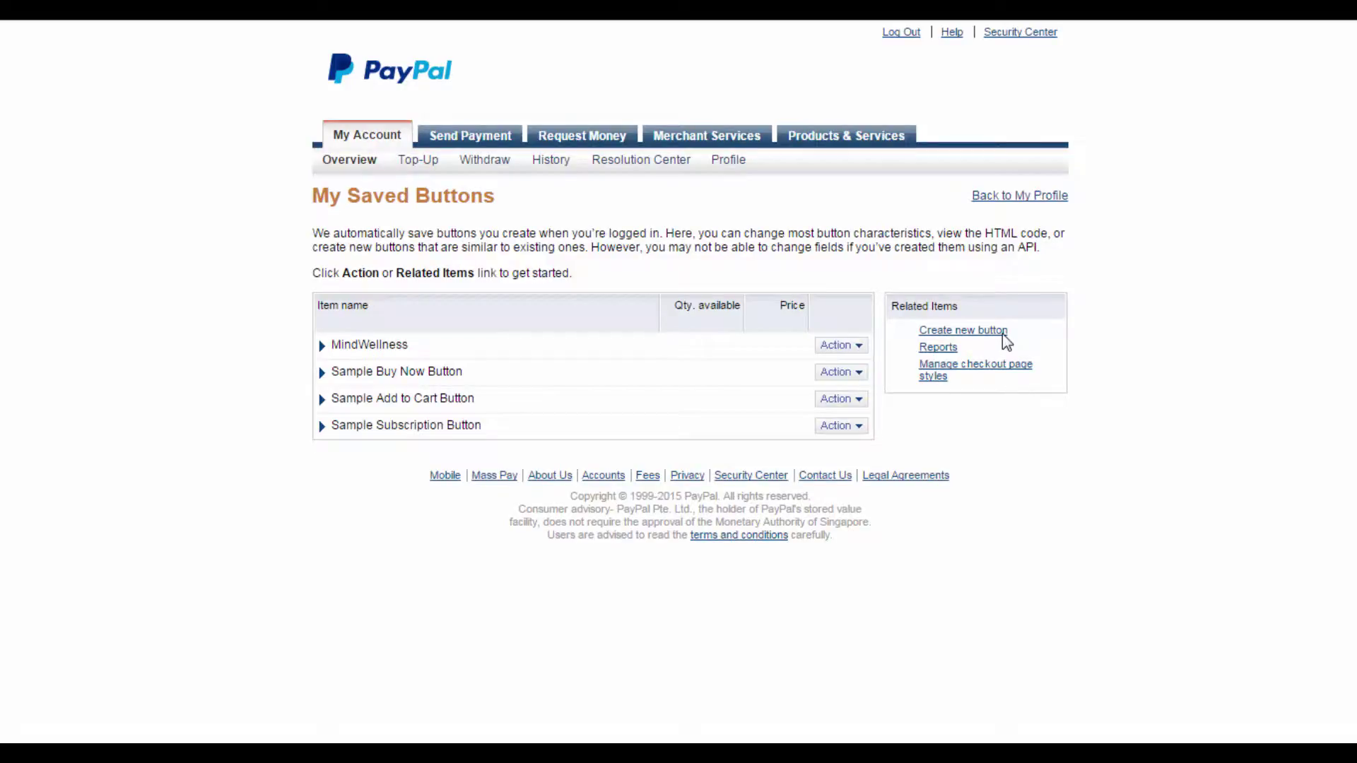
# Start a new Buy Now button for the item 'Wellness E-book'
pyautogui.click(1003, 332)
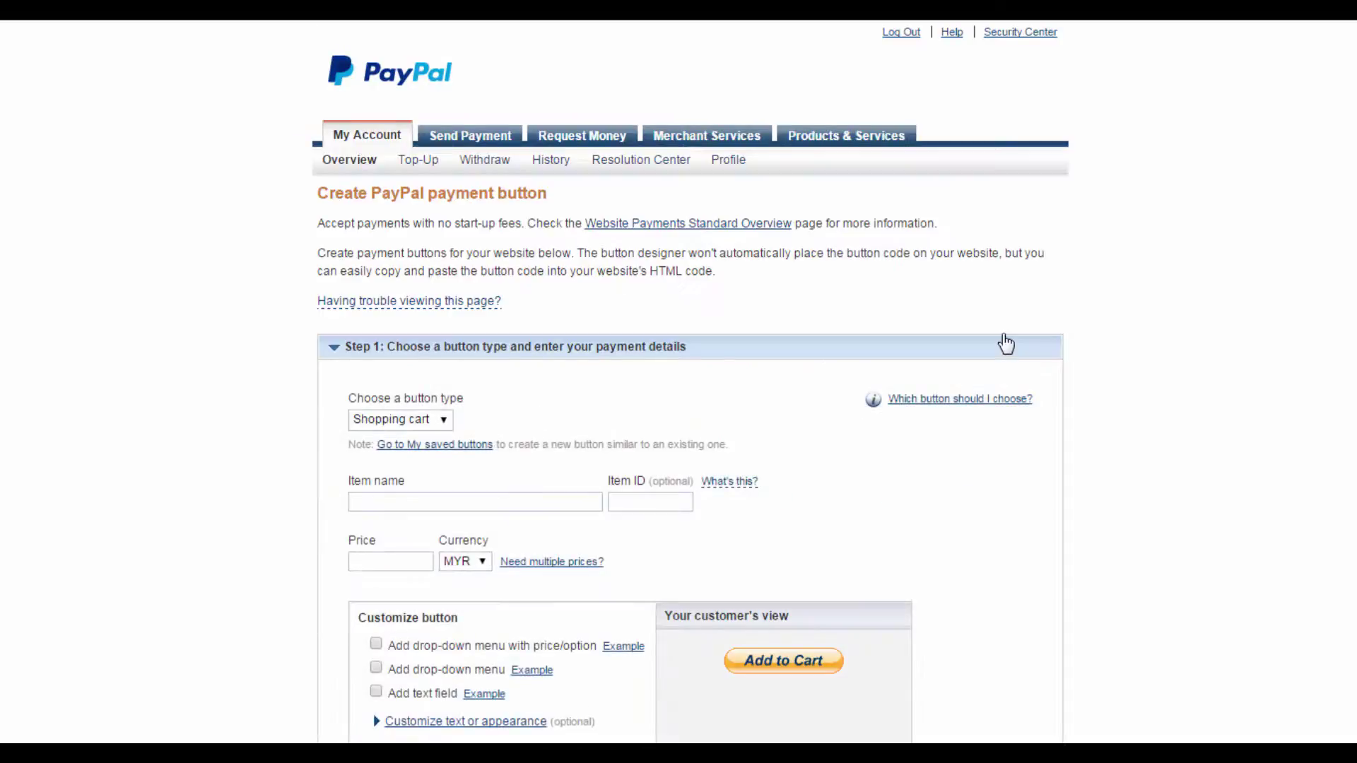
pyautogui.scroll(-3, 820, 286)
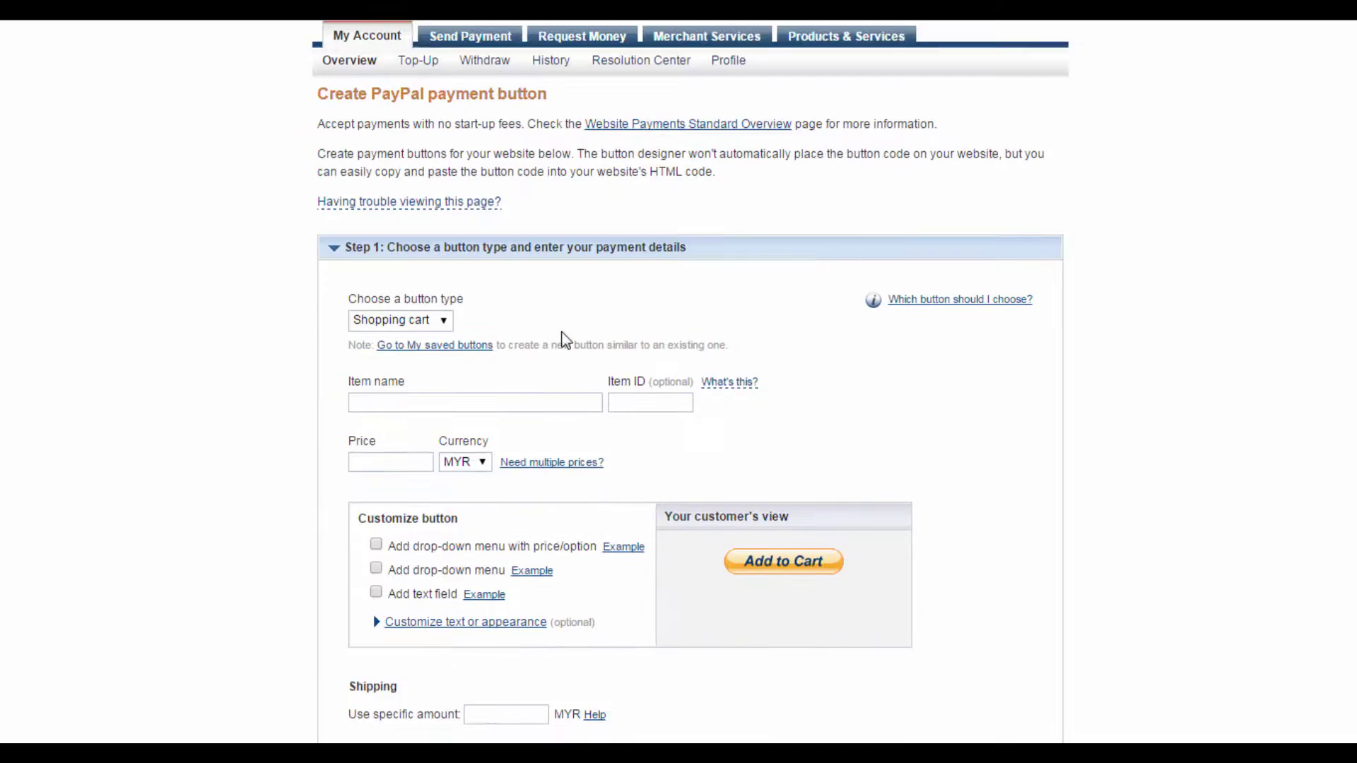
pyautogui.click(443, 320)
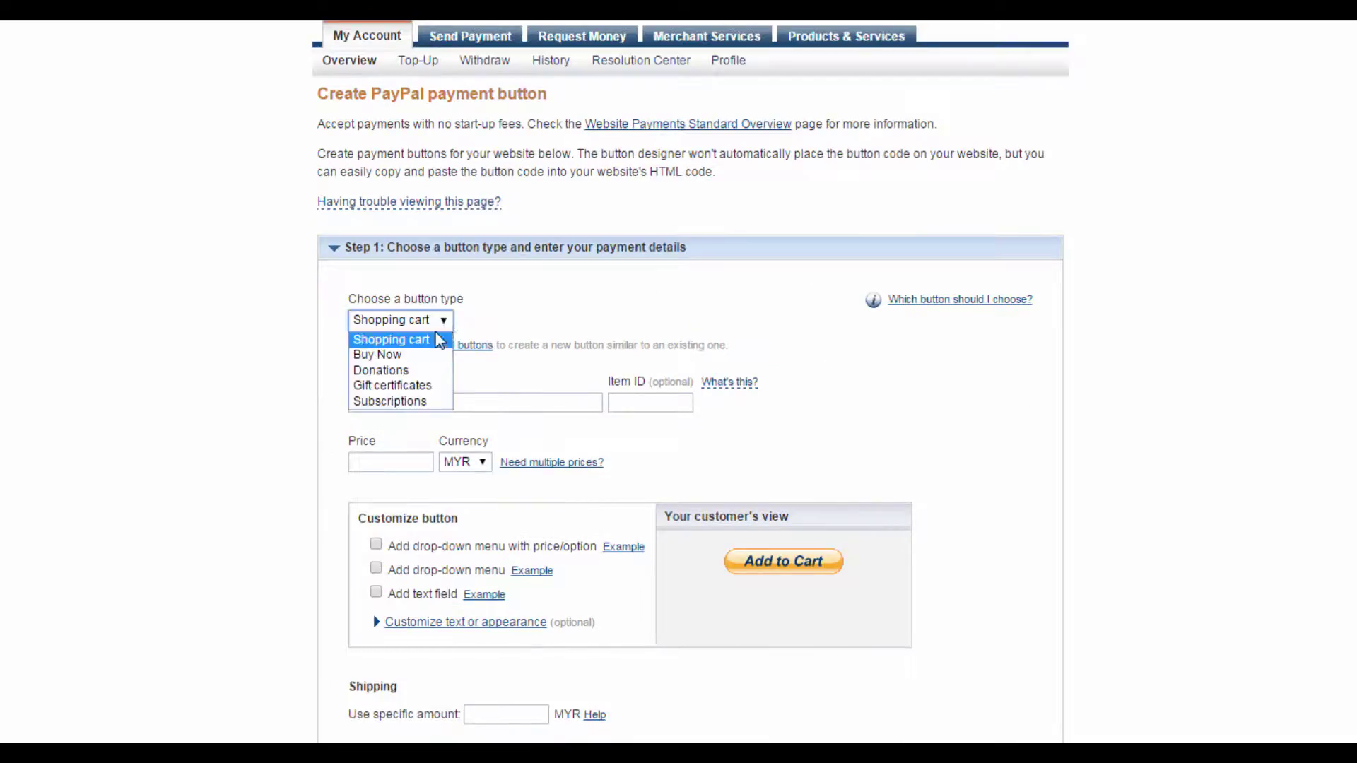
pyautogui.click(433, 355)
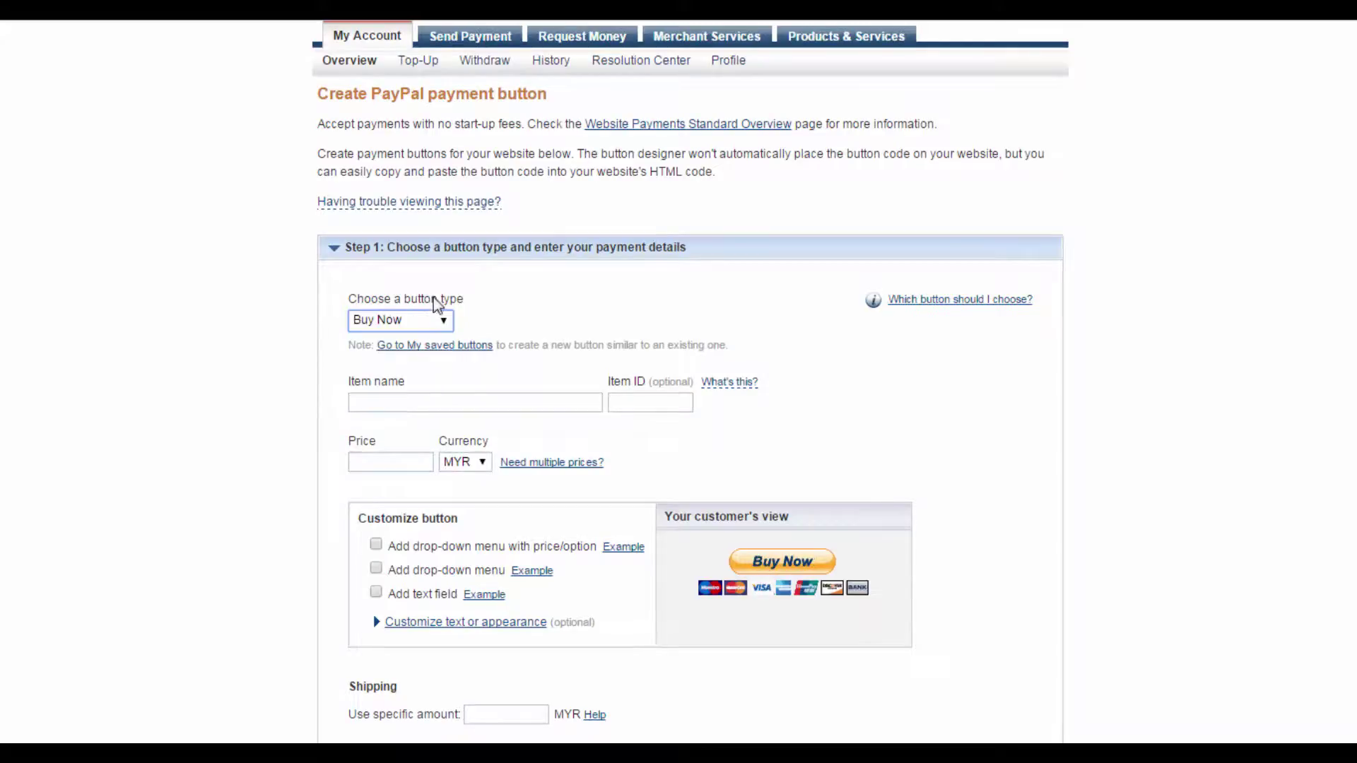
pyautogui.click(433, 402)
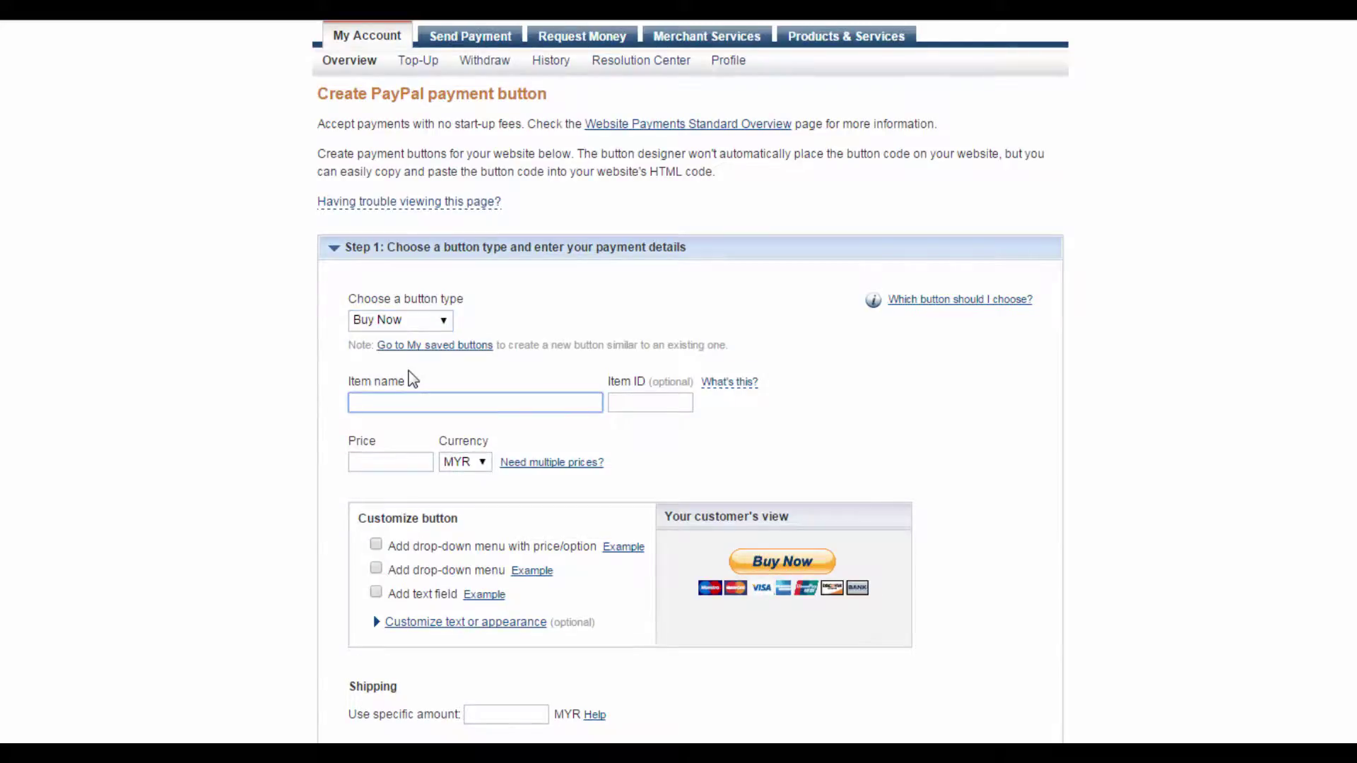
pyautogui.write('Wellness E-book')
pyautogui.click(645, 402)
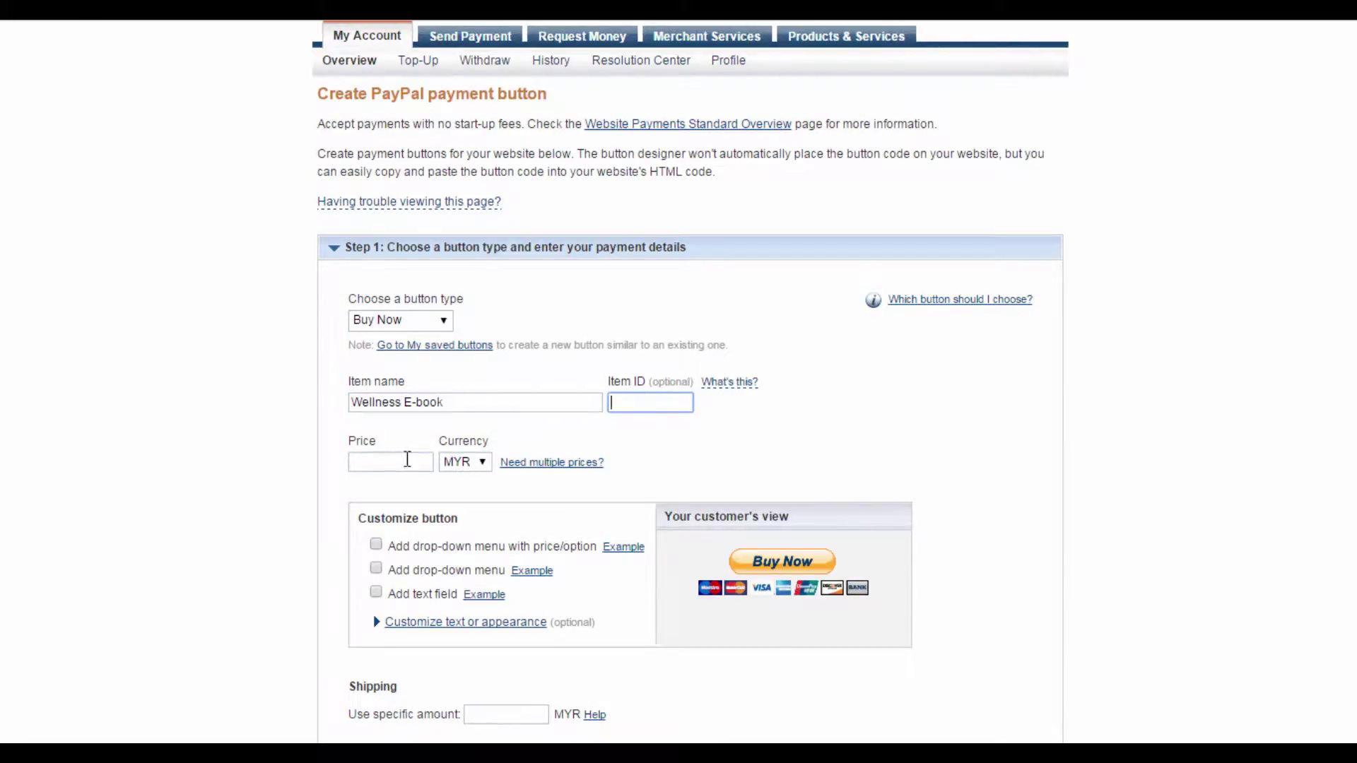
# Price the item at 9.99 and switch the currency from MYR to USD
pyautogui.click(409, 468)
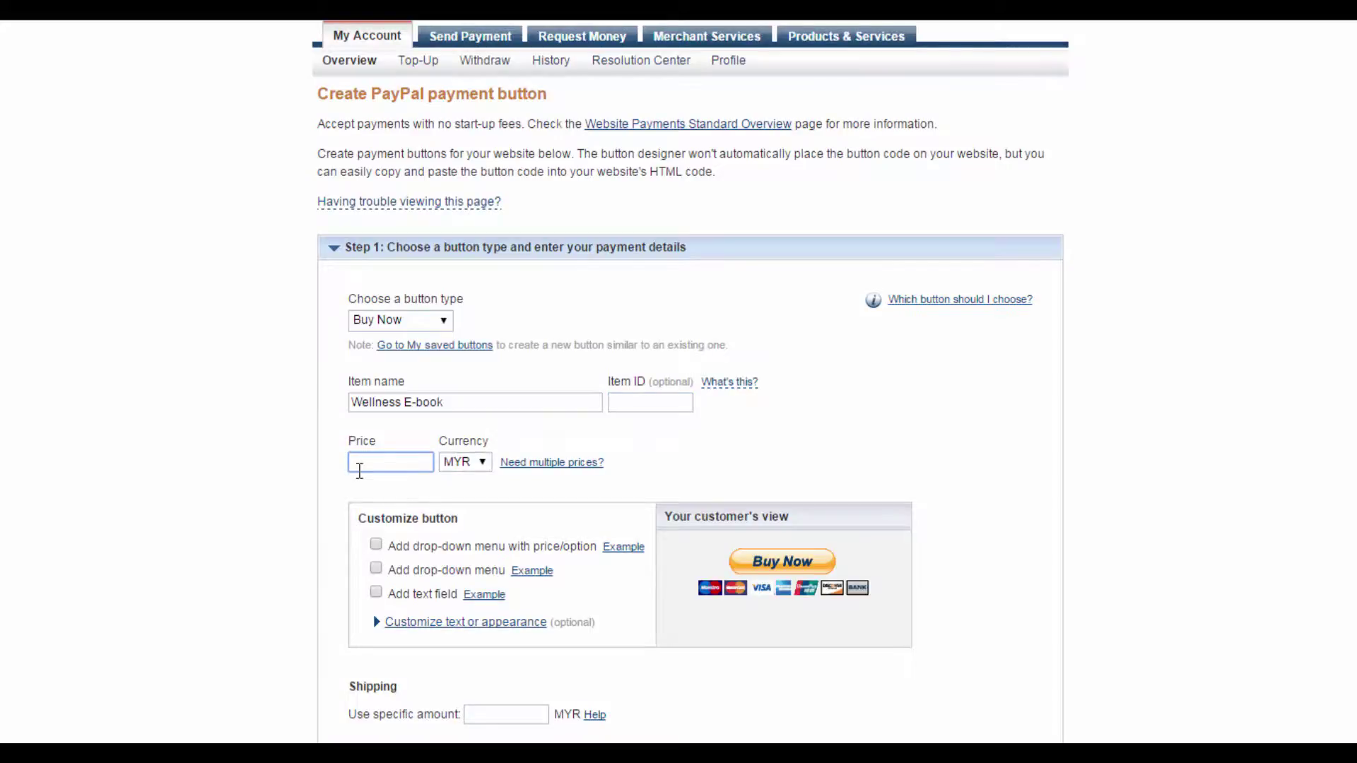
pyautogui.write('9.99')
pyautogui.click(464, 462)
pyautogui.scroll(-1, 463, 636)
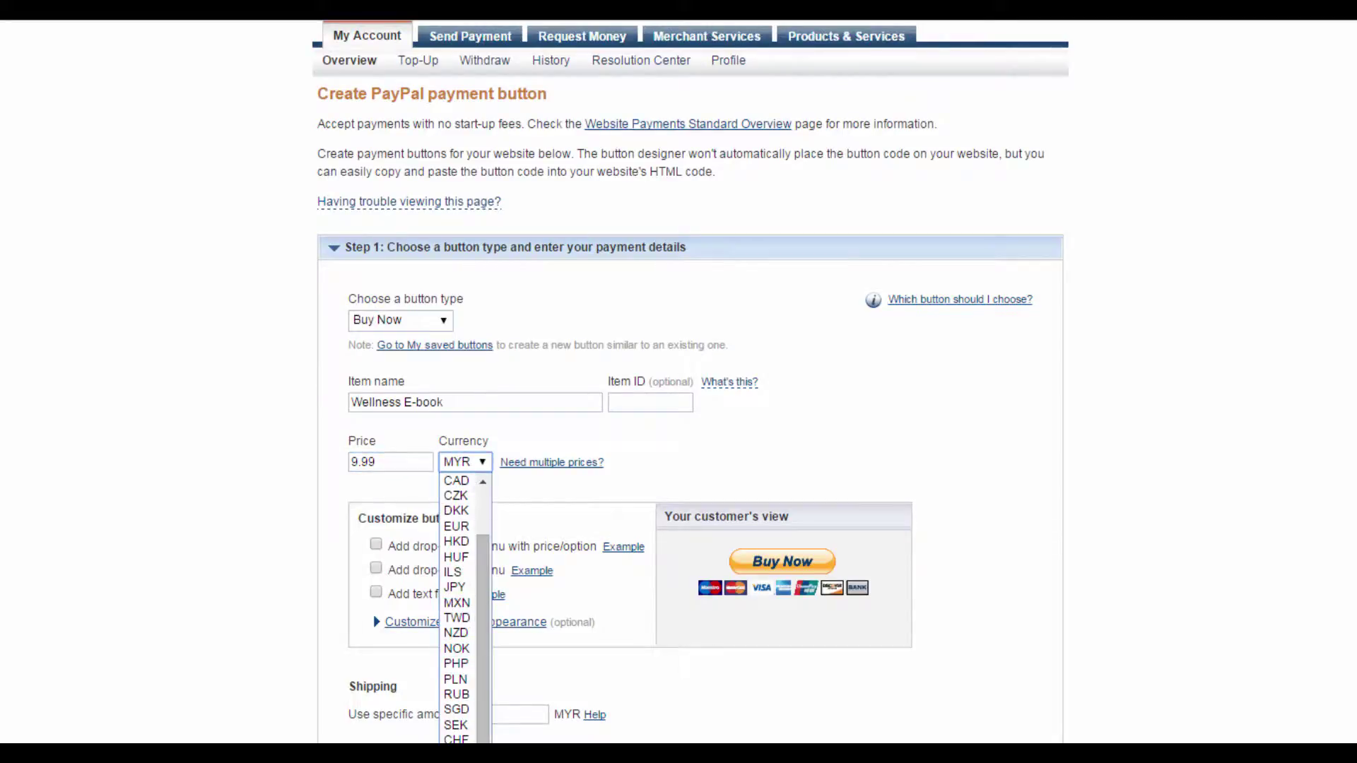
pyautogui.press('u')
pyautogui.press('Return')
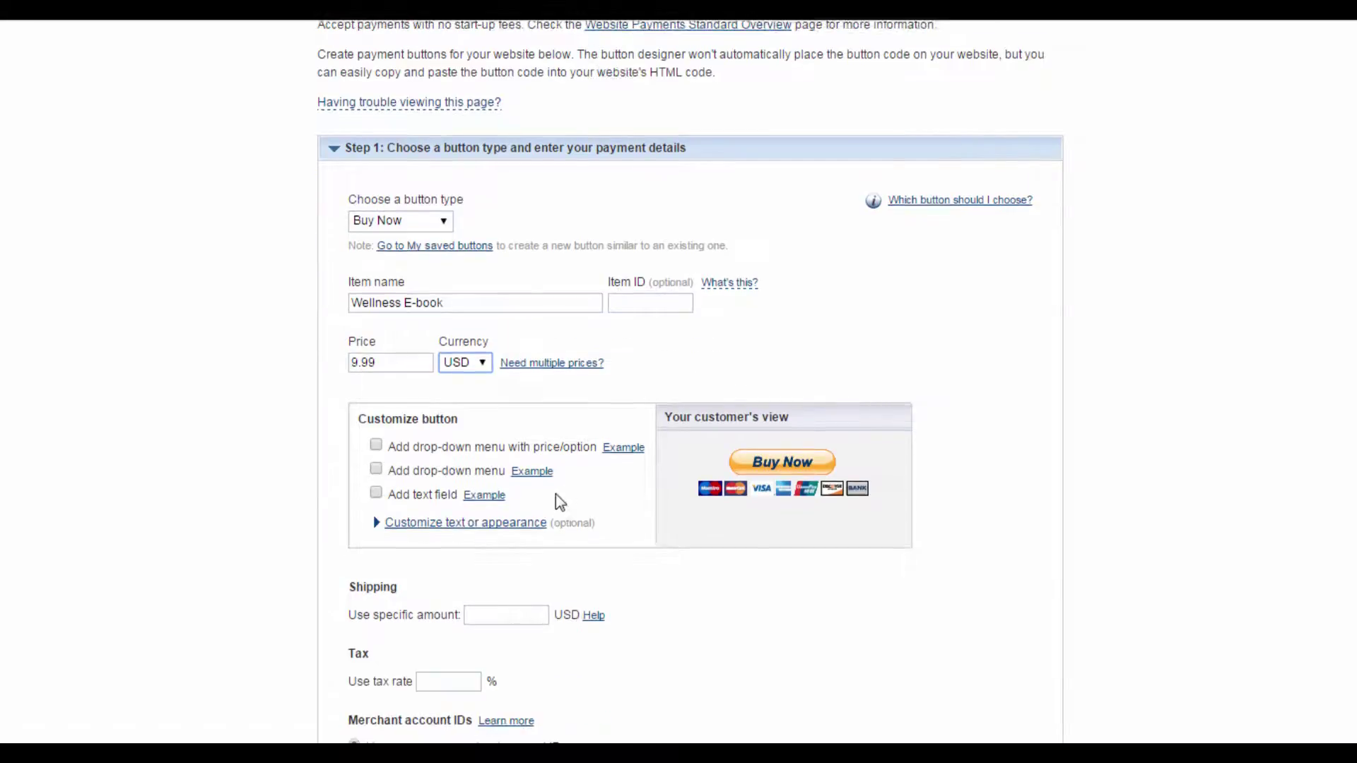
pyautogui.scroll(-3, 558, 503)
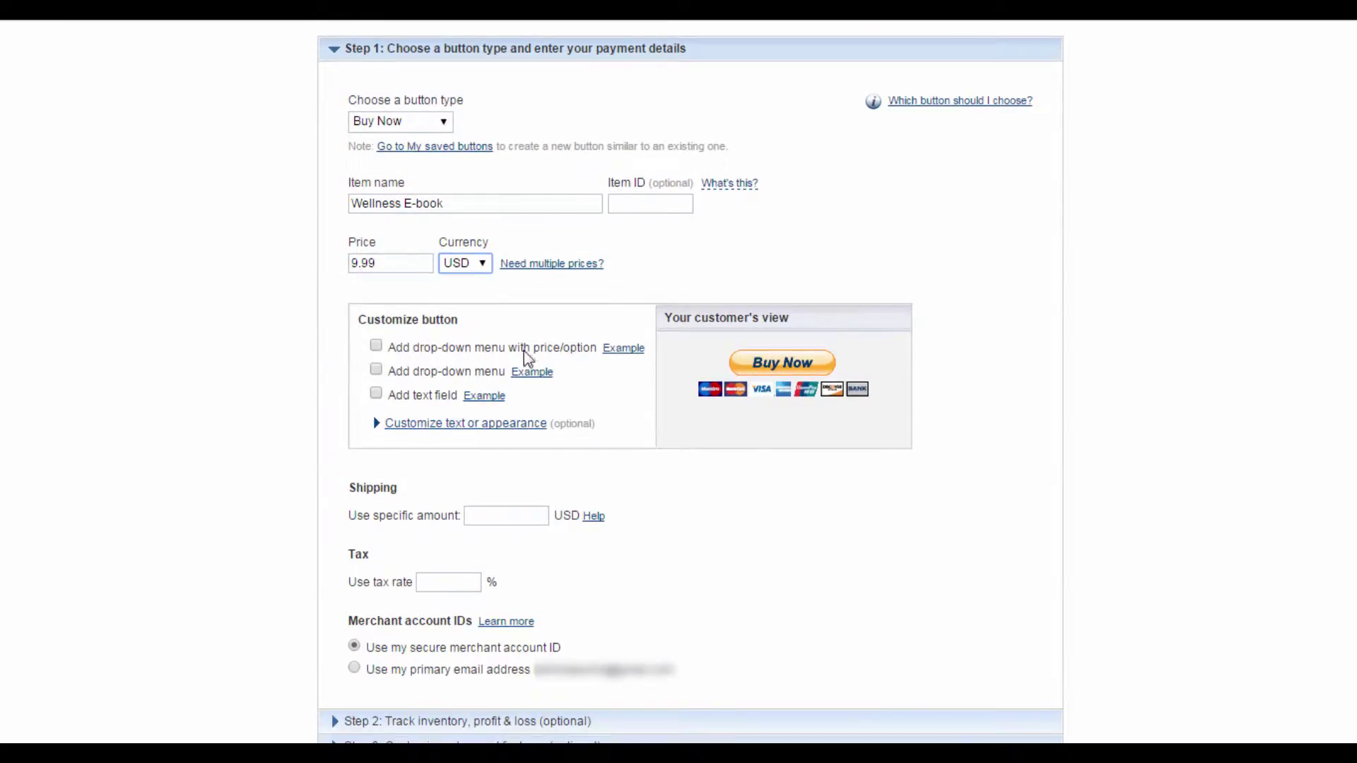
pyautogui.click(625, 351)
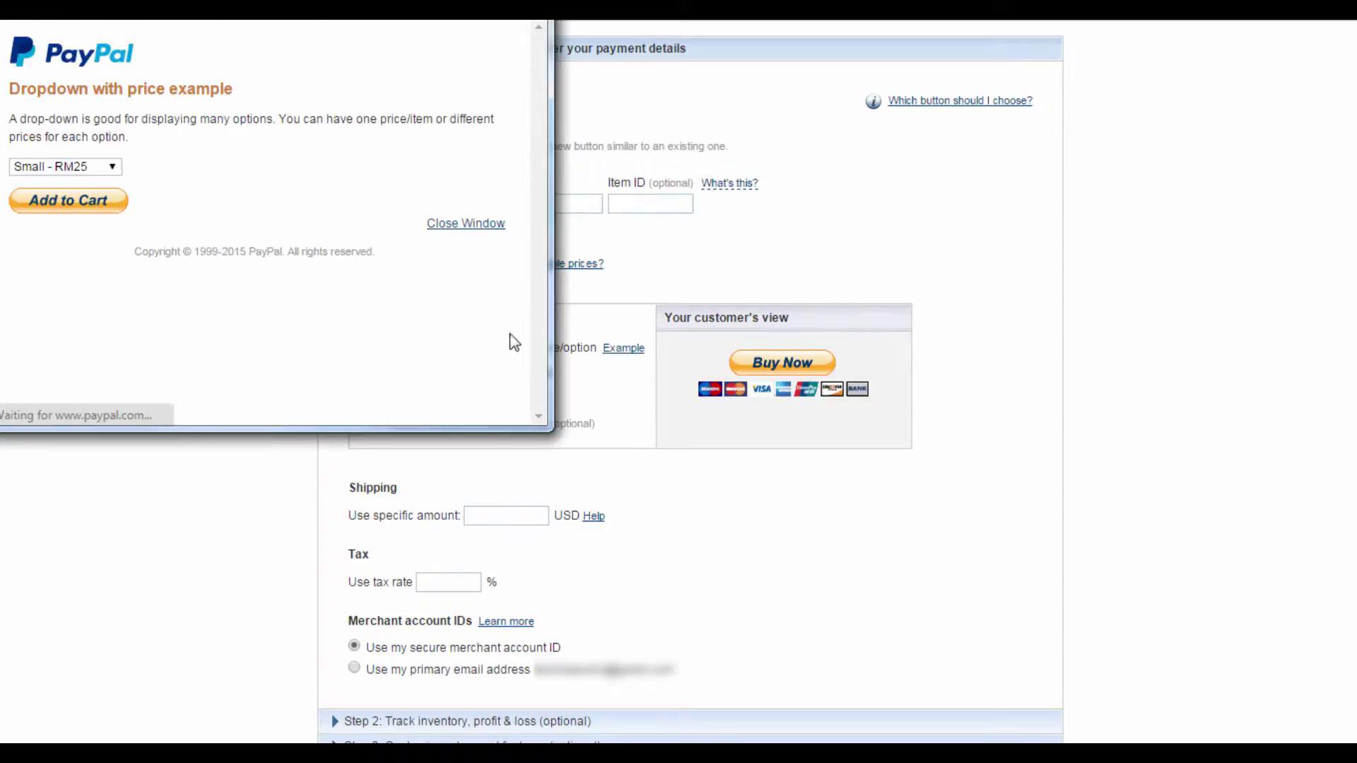
pyautogui.click(106, 168)
pyautogui.click(109, 168)
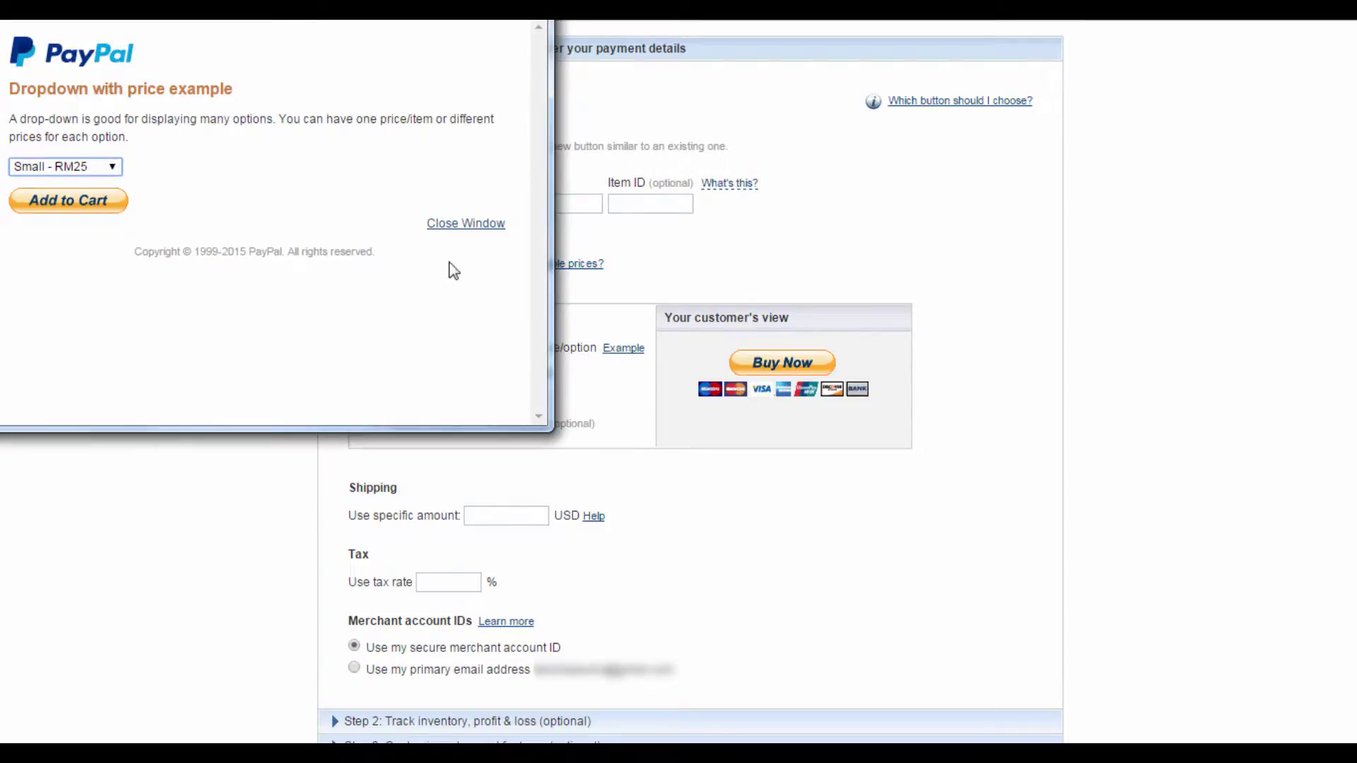
pyautogui.click(486, 224)
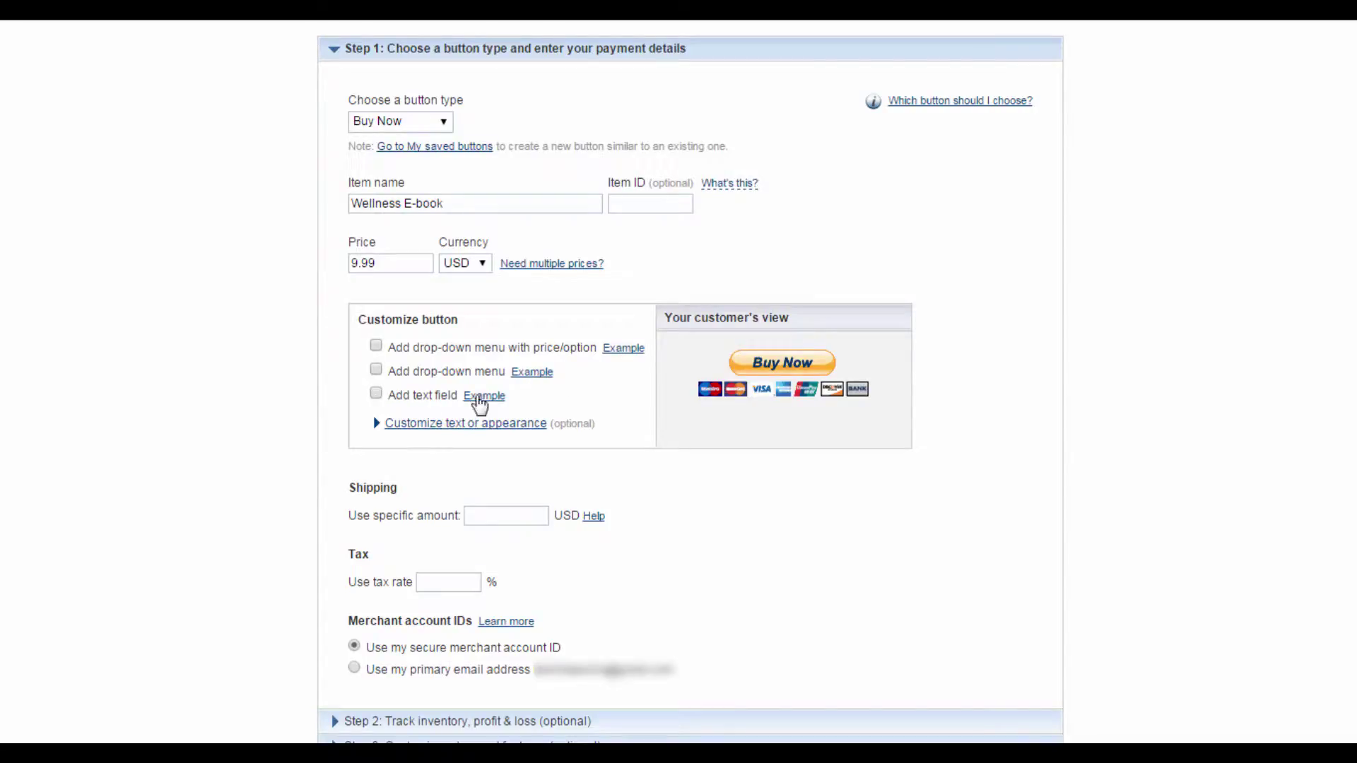
pyautogui.click(484, 396)
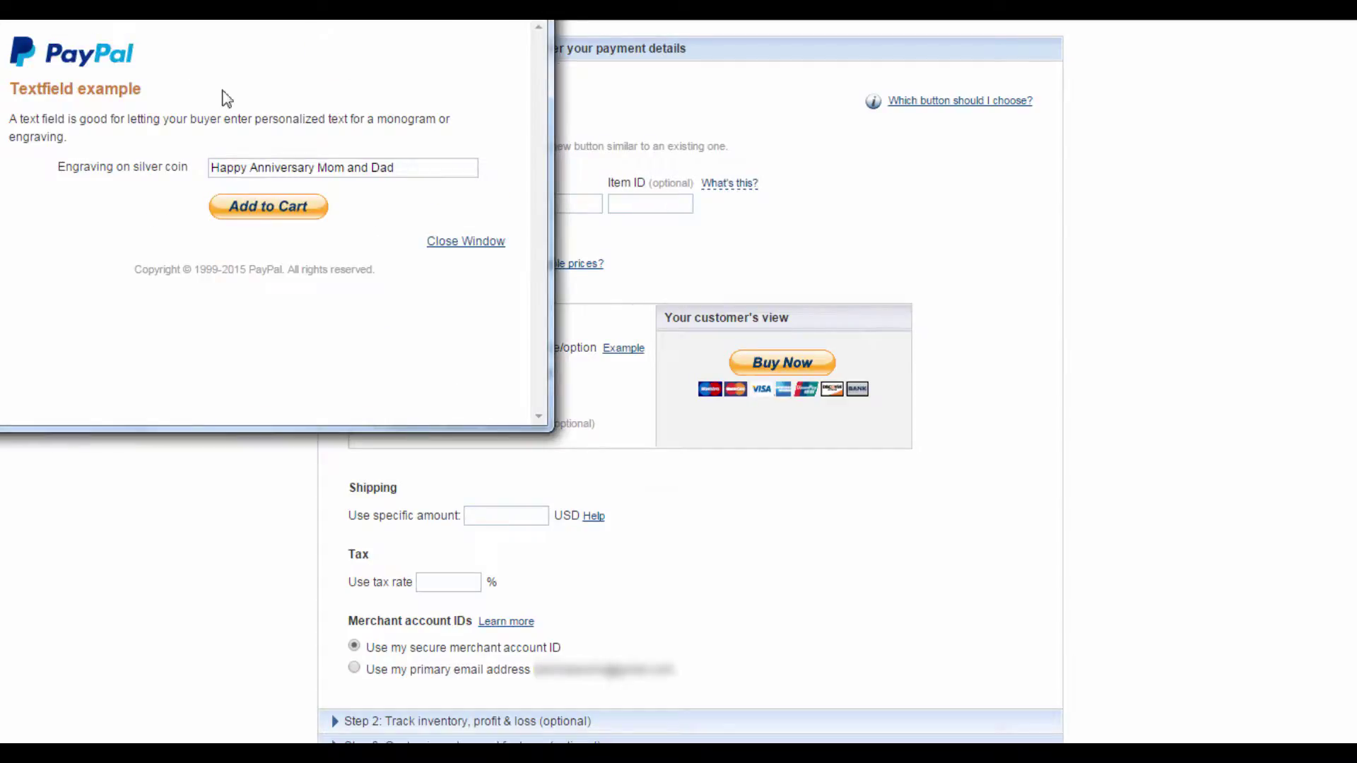
pyautogui.click(538, 10)
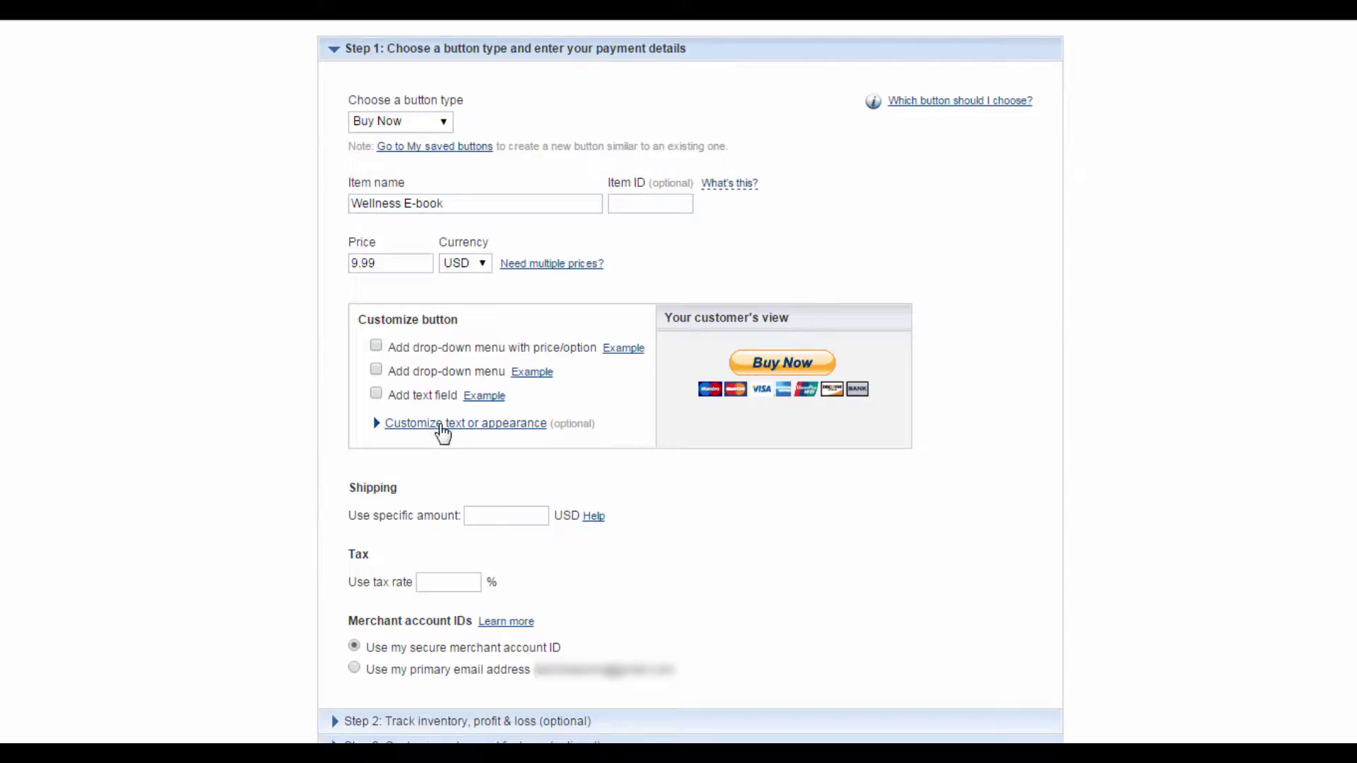
# Keep the full-size Buy Now button and display credit card logos under it
pyautogui.click(499, 428)
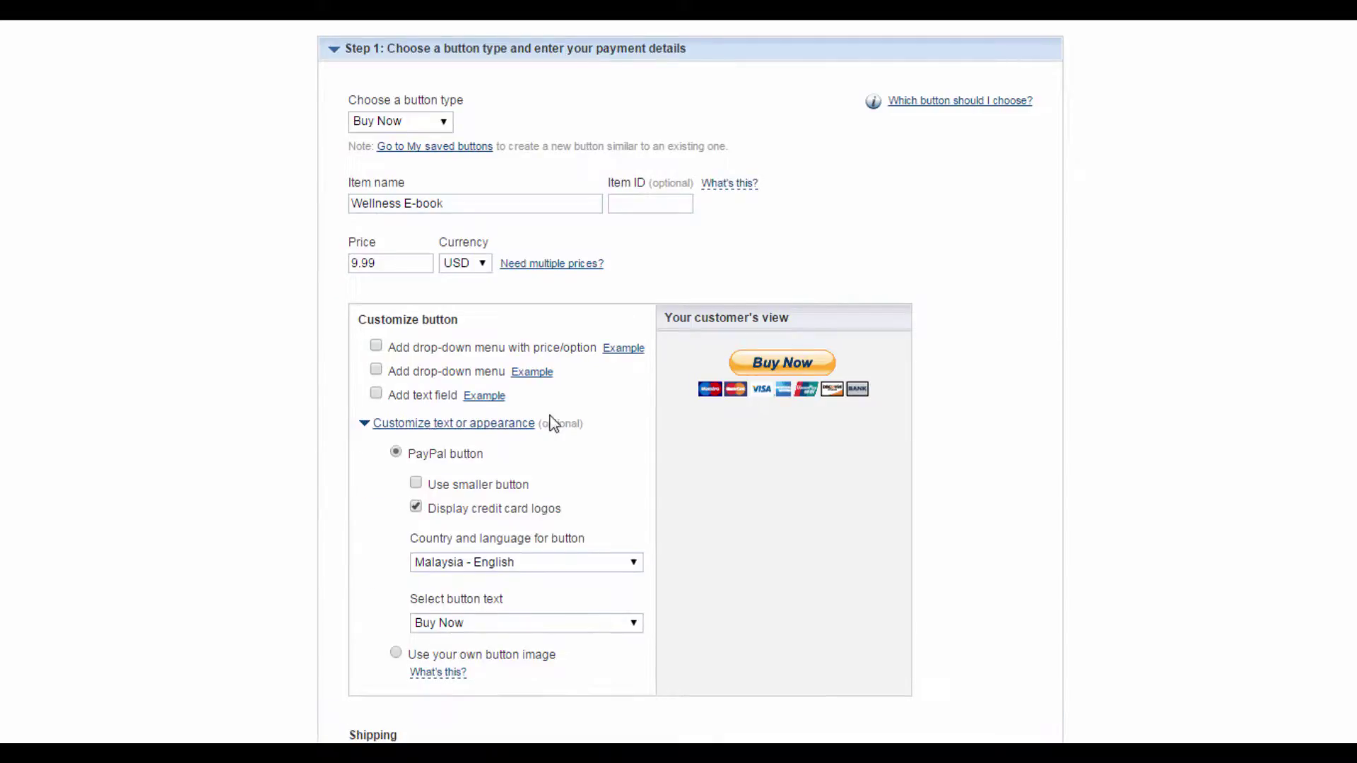
pyautogui.scroll(-1, 579, 434)
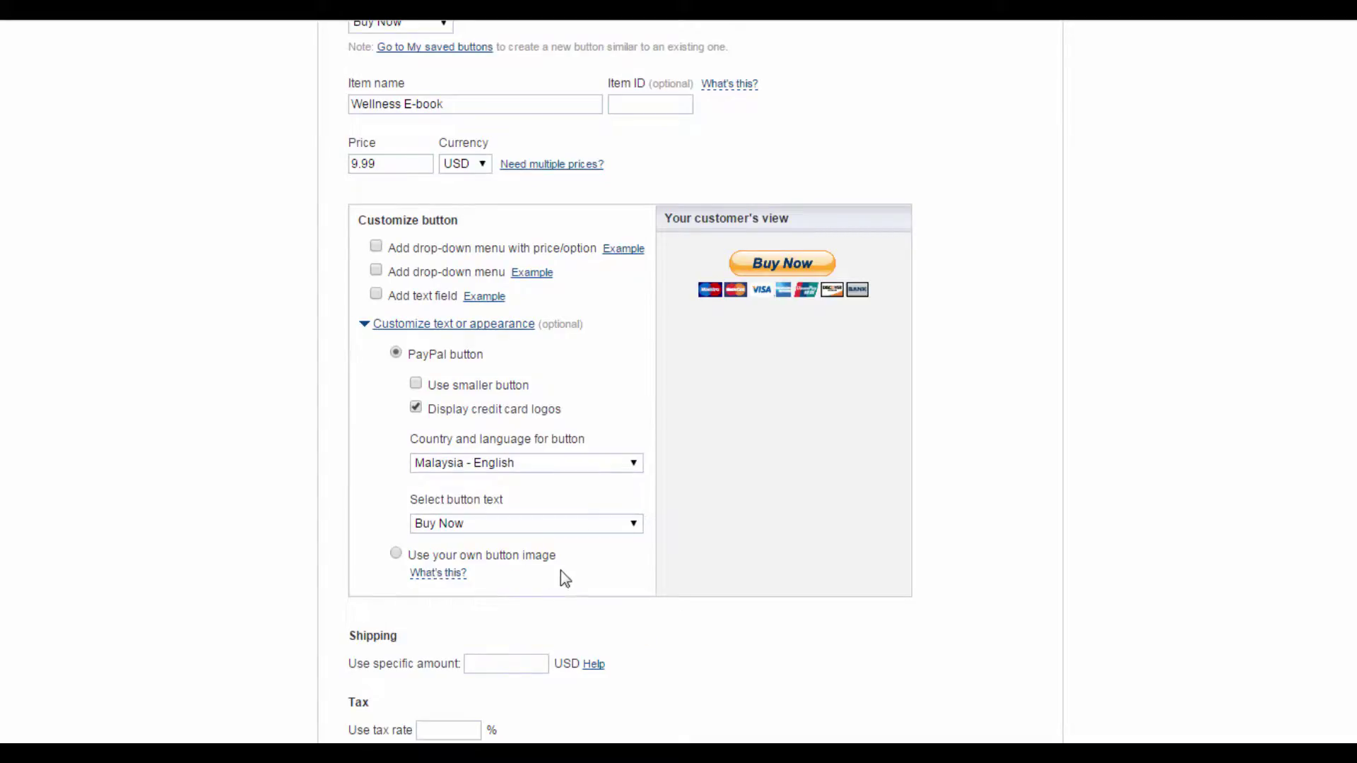
pyautogui.moveTo(440, 574)
pyautogui.click(416, 383)
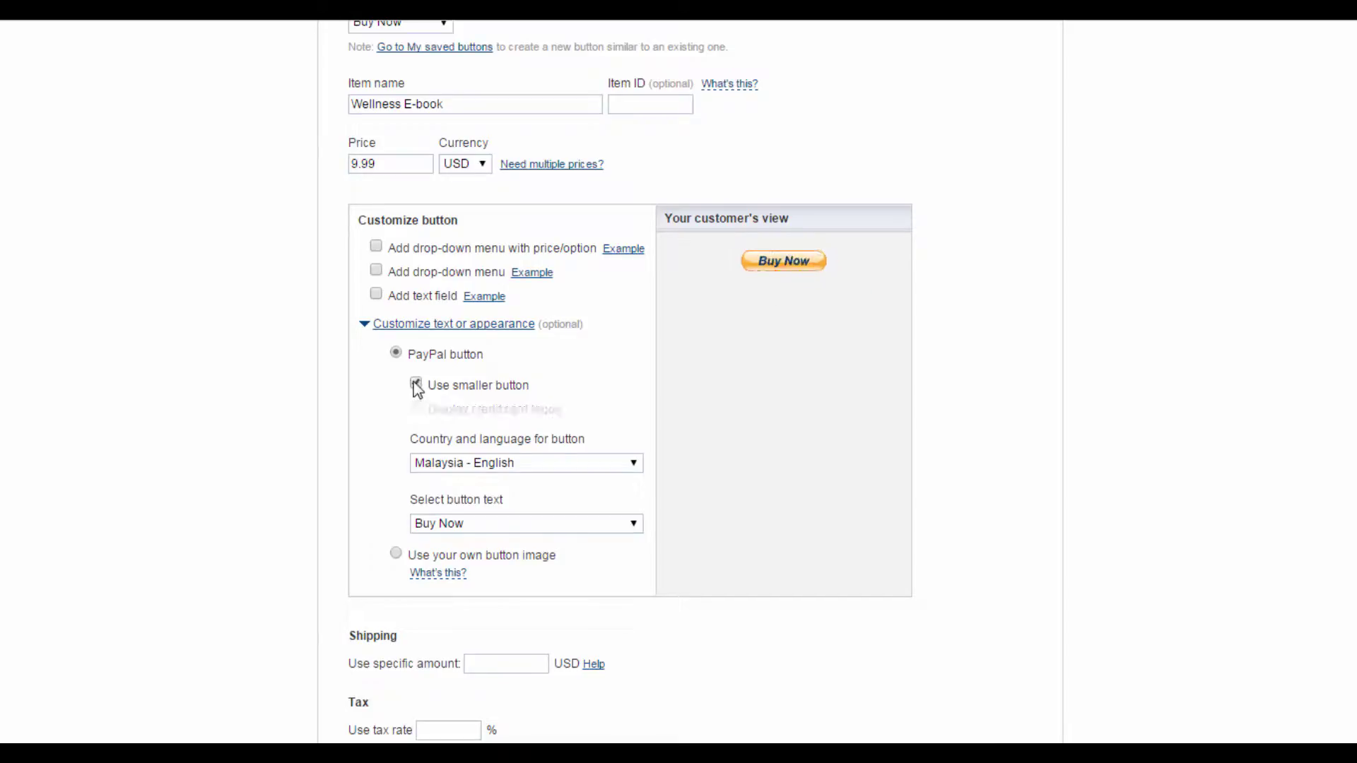
pyautogui.click(416, 384)
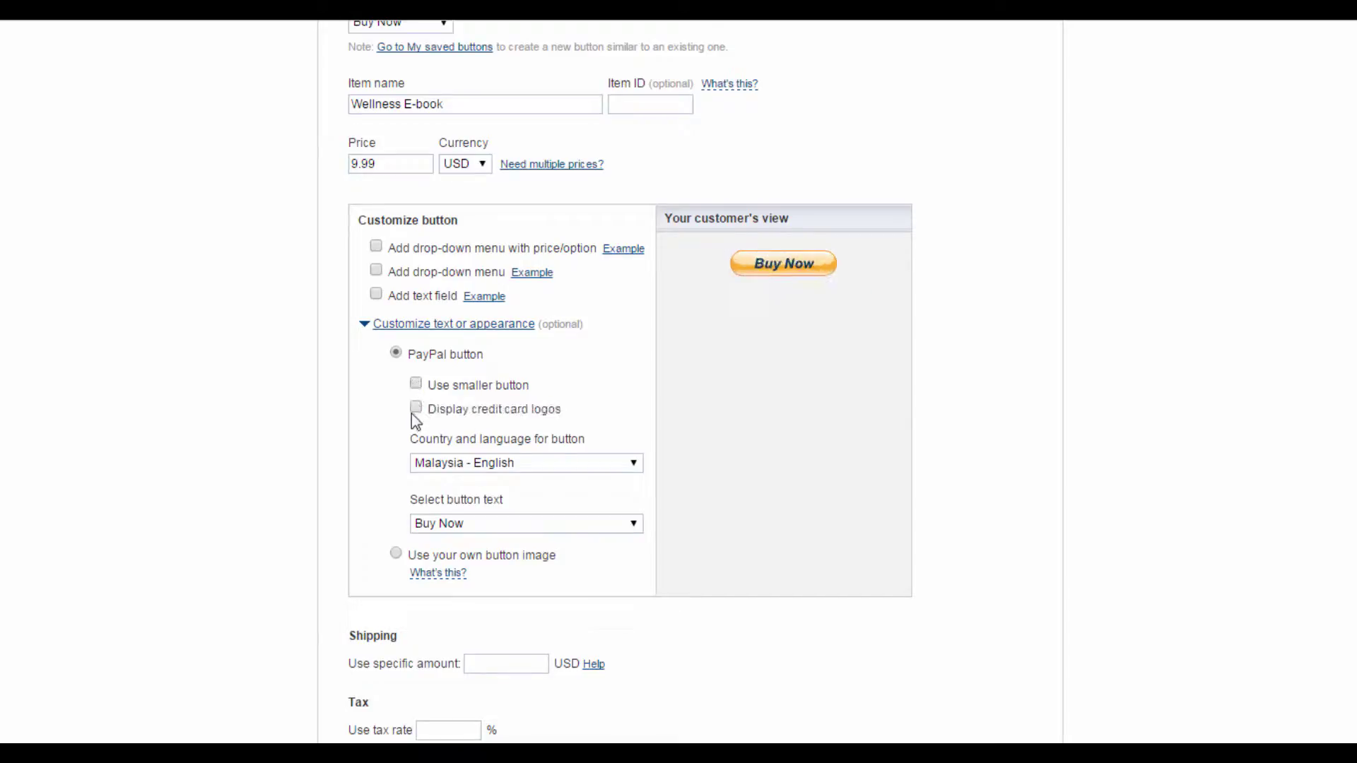
pyautogui.click(416, 408)
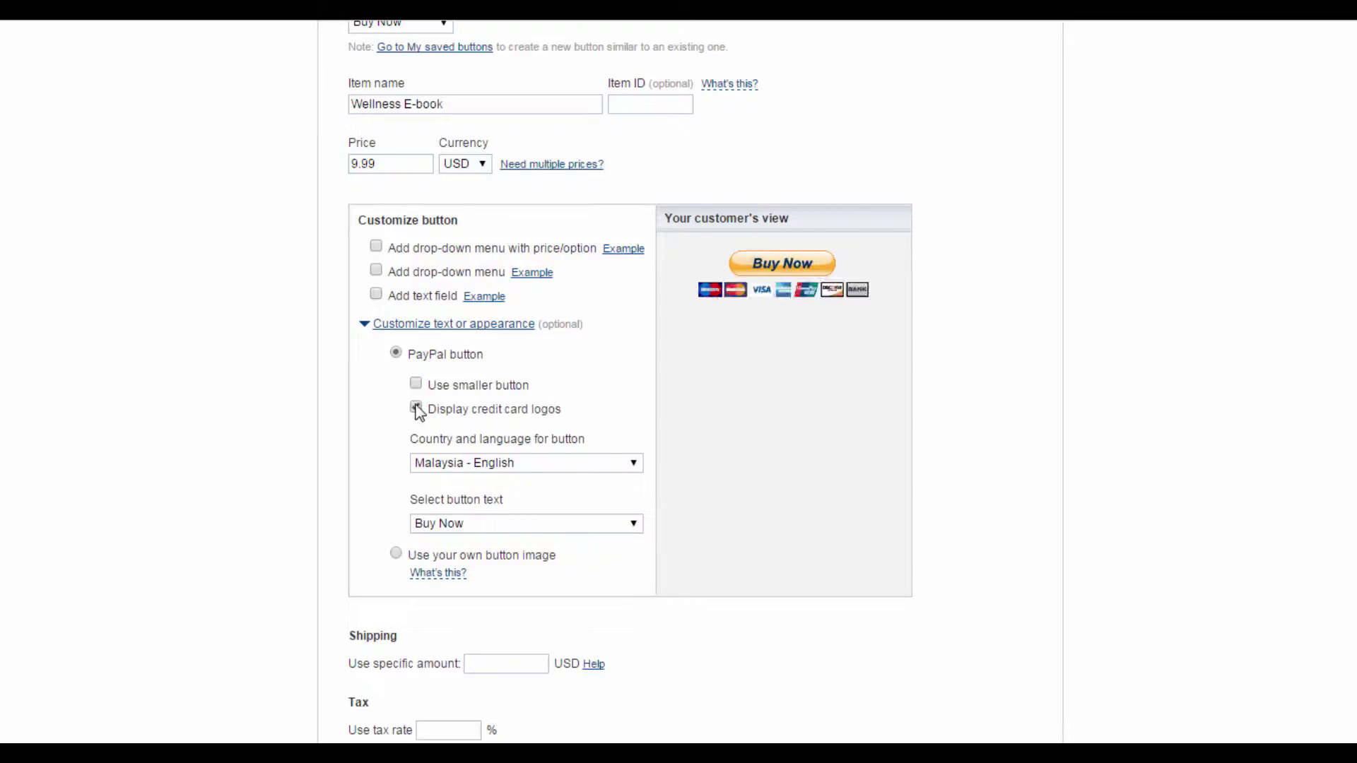
pyautogui.click(416, 409)
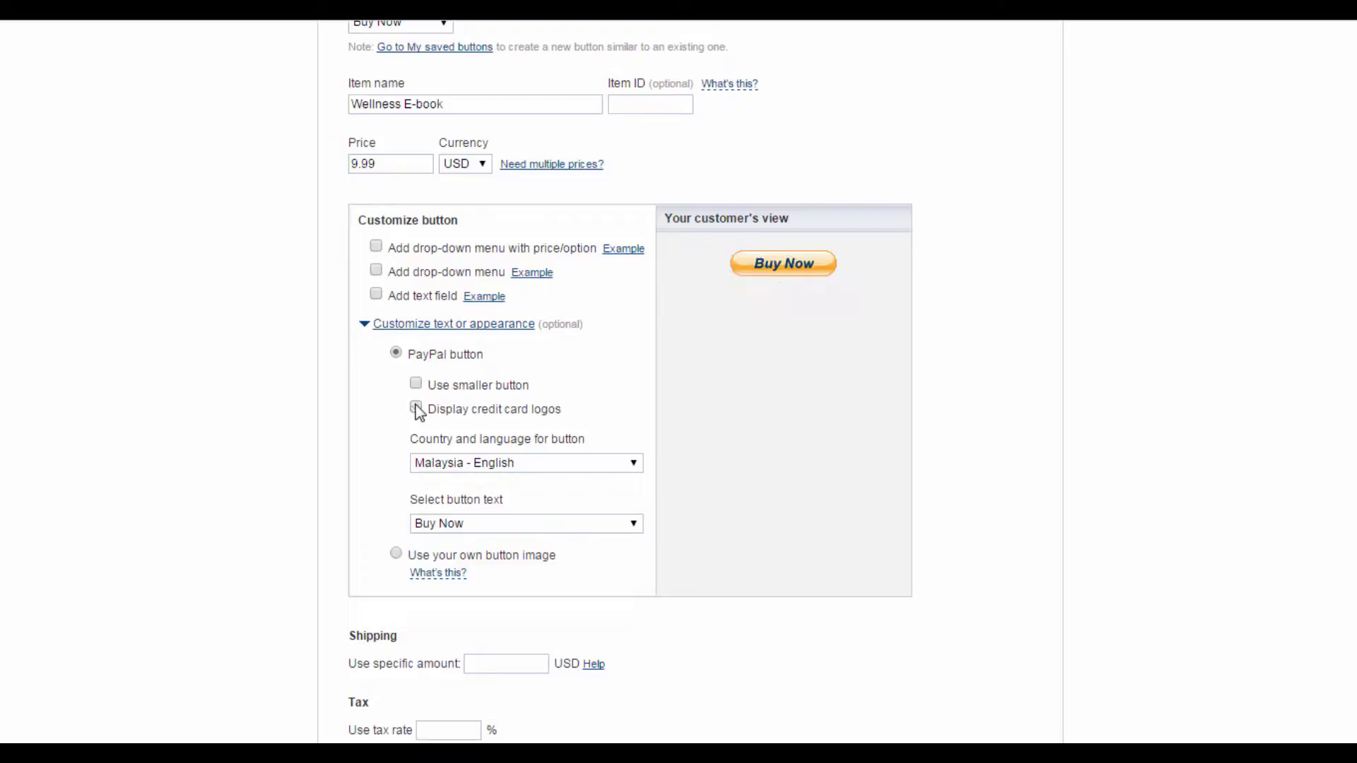
pyautogui.click(416, 408)
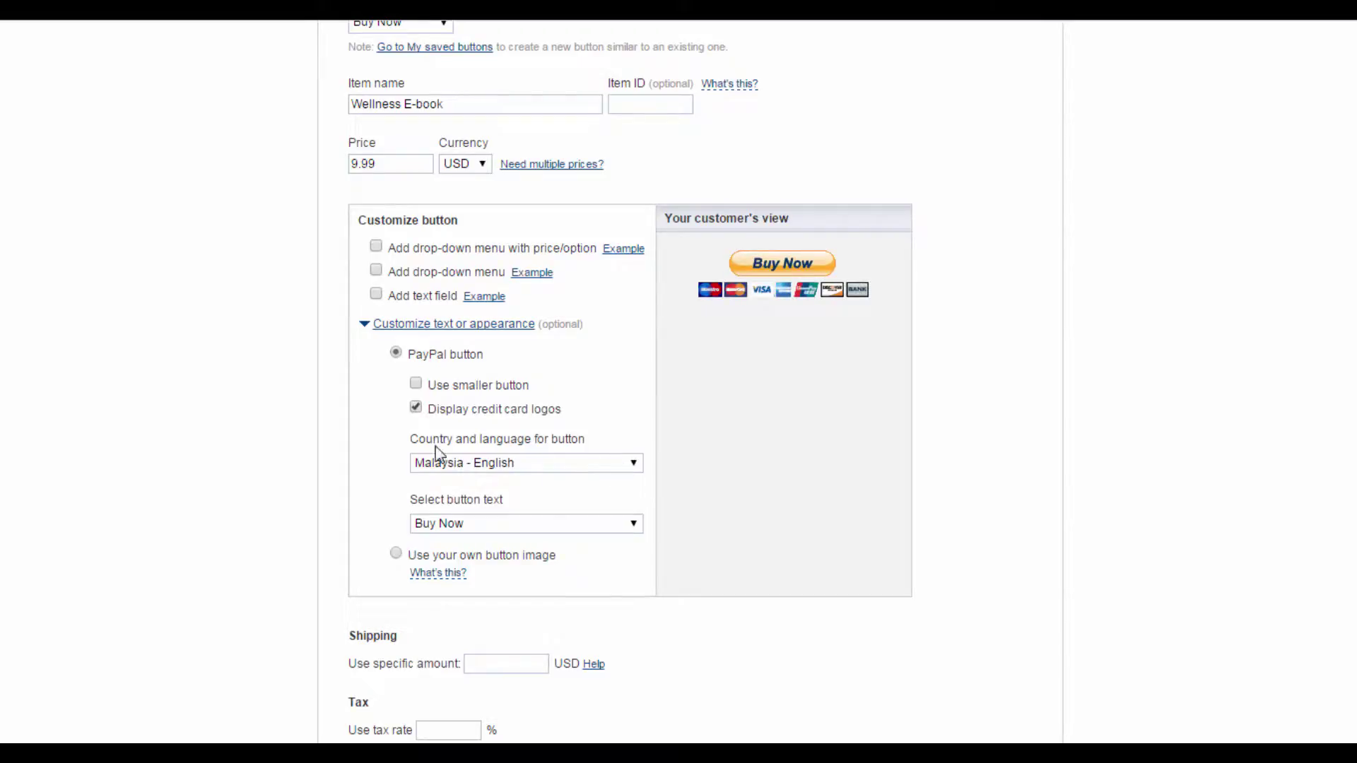
# Set the button country and language to United States - English, keeping 'Buy Now' as text
pyautogui.click(614, 463)
pyautogui.moveTo(663, 612); pyautogui.dragTo(672, 741)
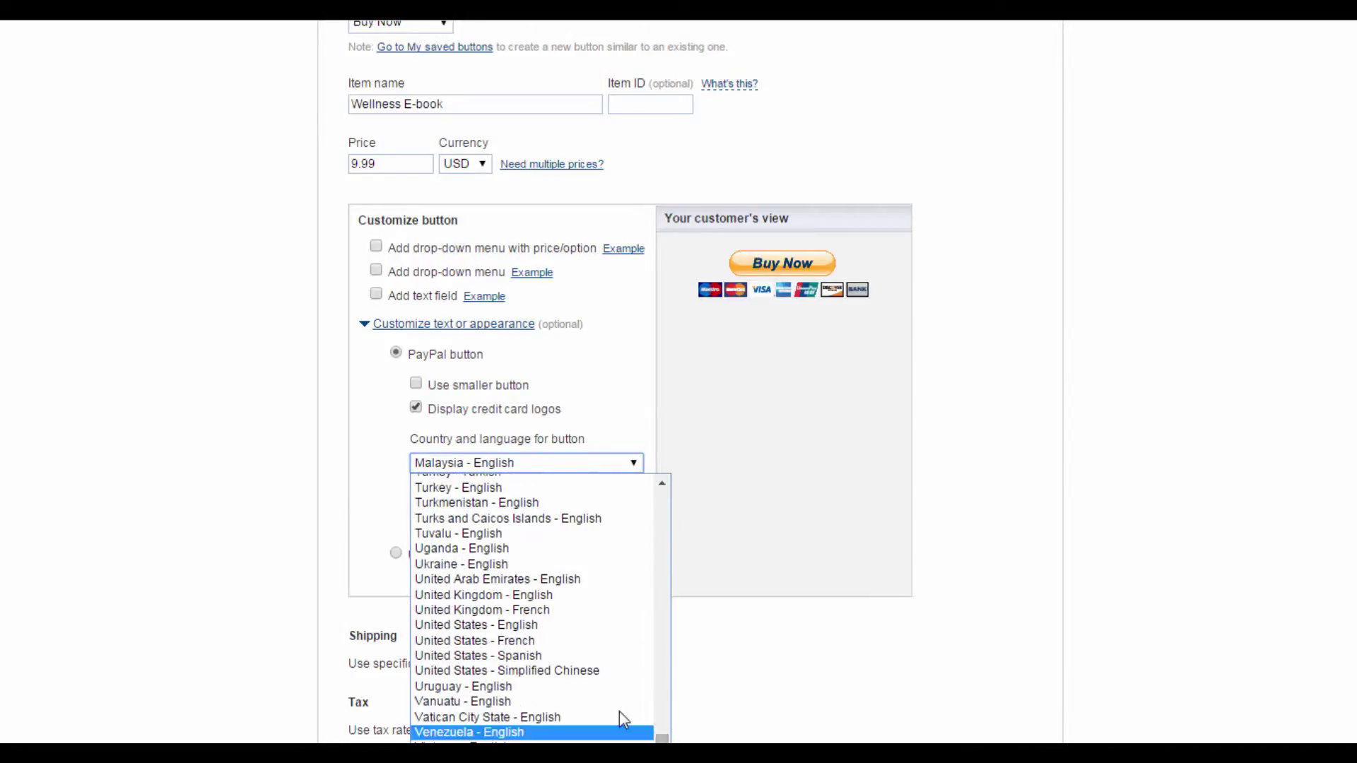
pyautogui.click(534, 626)
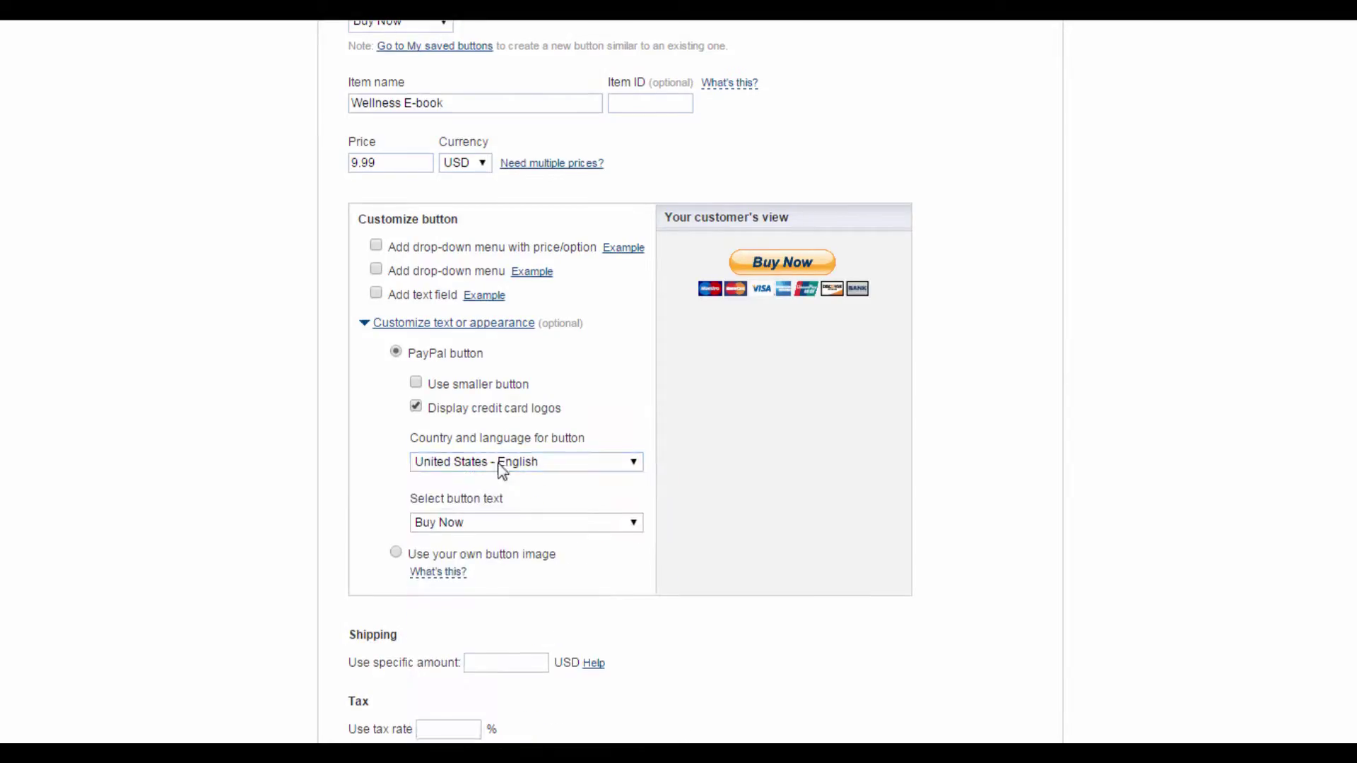
pyautogui.click(590, 523)
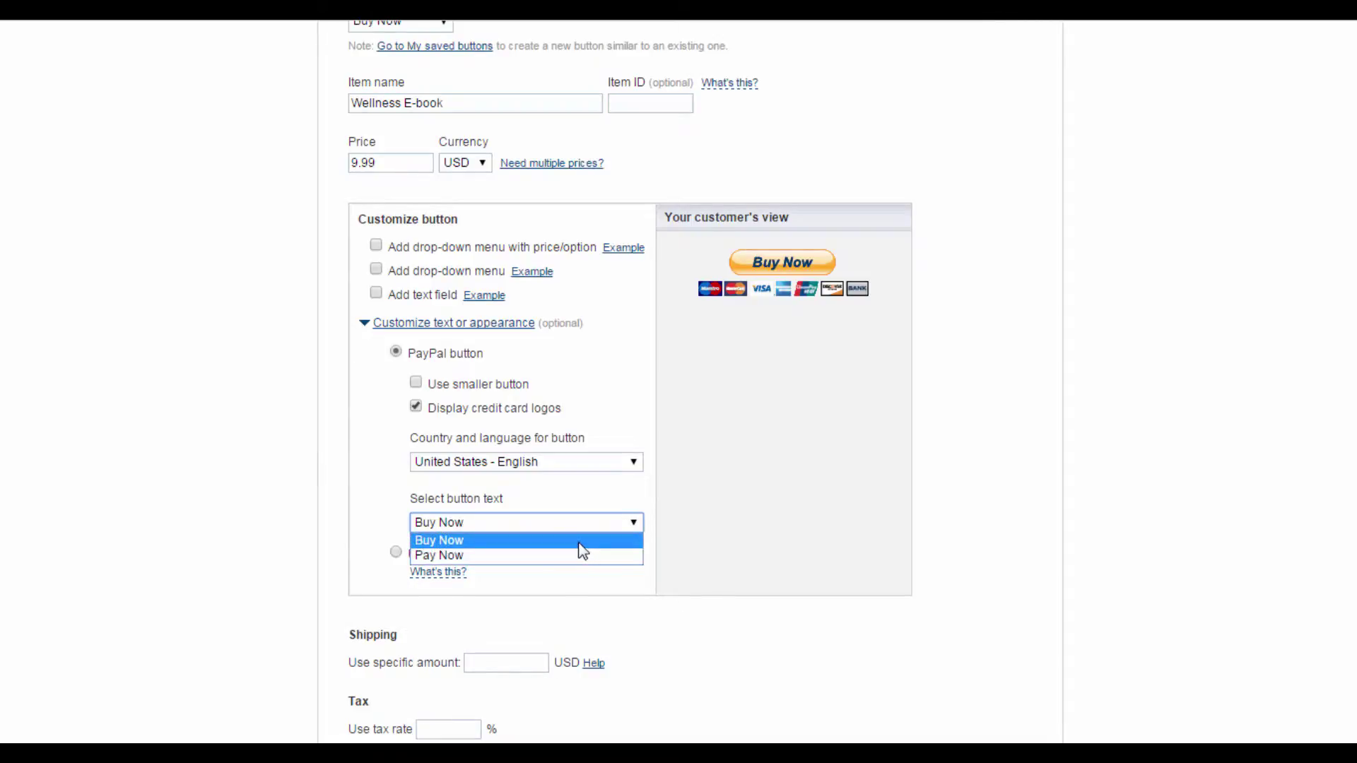
pyautogui.click(579, 541)
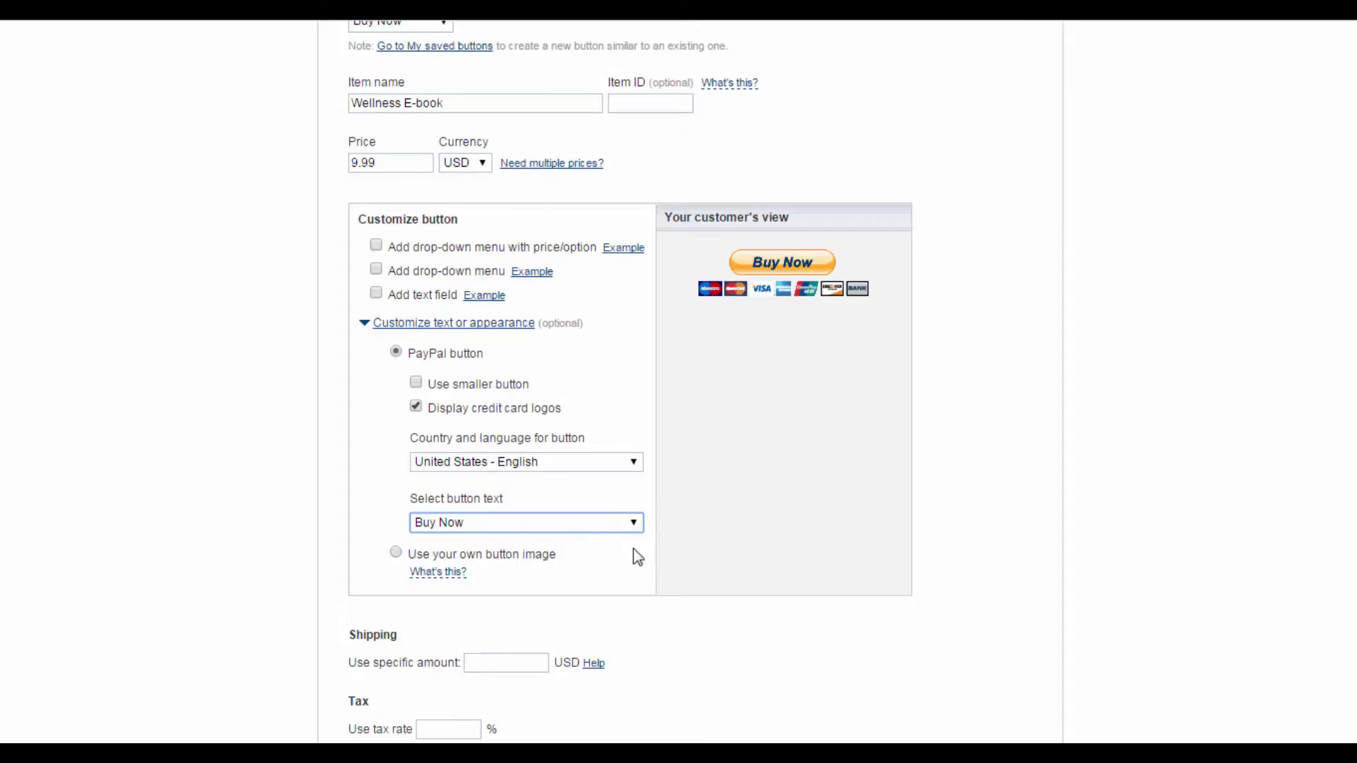
pyautogui.click(543, 672)
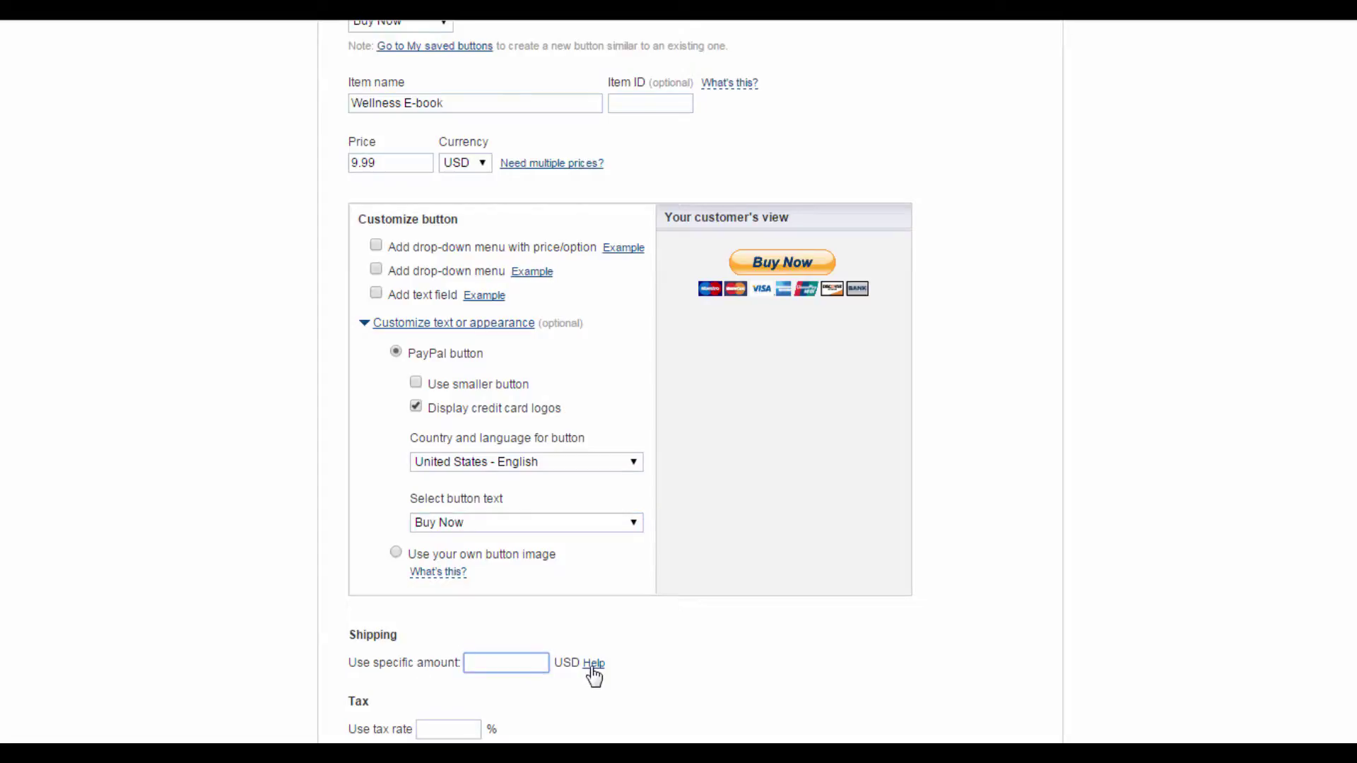
pyautogui.click(470, 729)
# Expand Step 2 and leave profit-and-loss tracking off, with 'Save button at PayPal' still checked
pyautogui.scroll(-3, 520, 649)
pyautogui.click(487, 667)
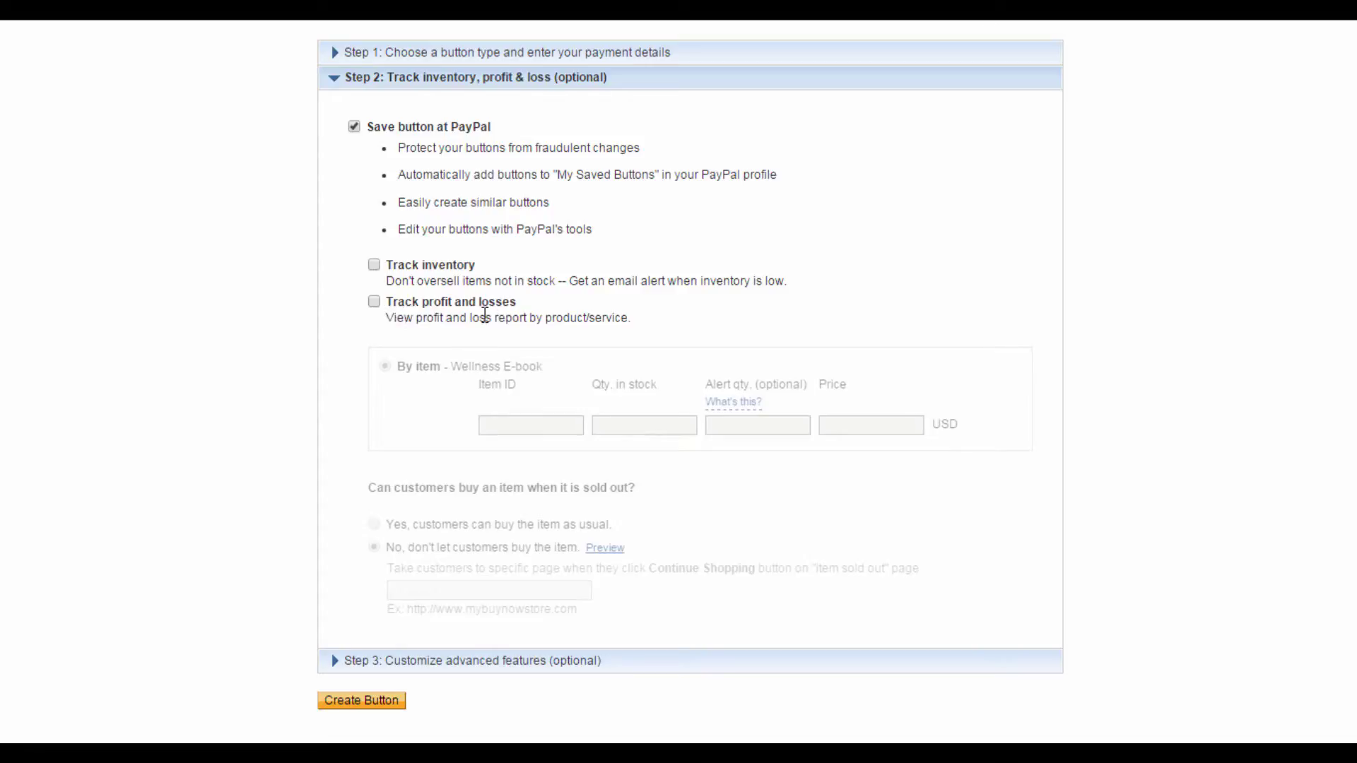
pyautogui.click(374, 303)
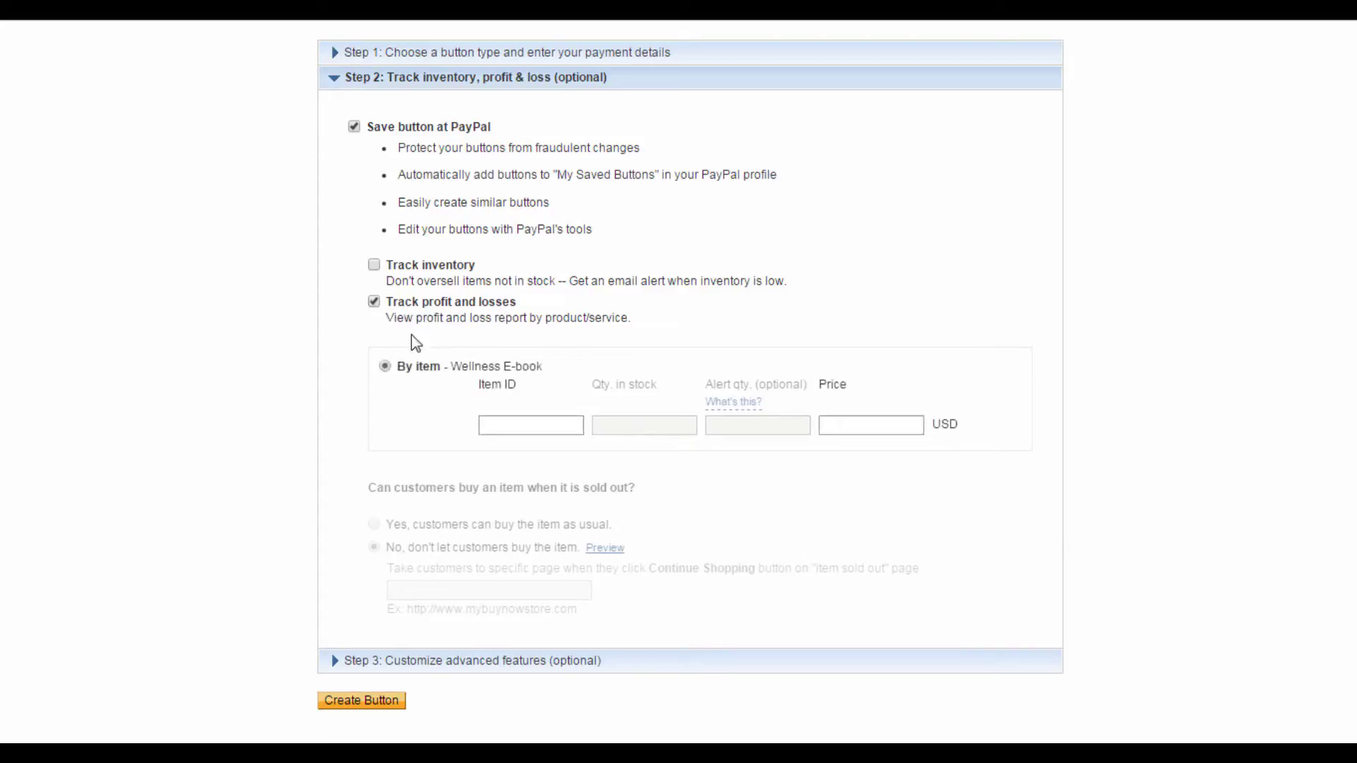
pyautogui.click(501, 428)
pyautogui.click(853, 424)
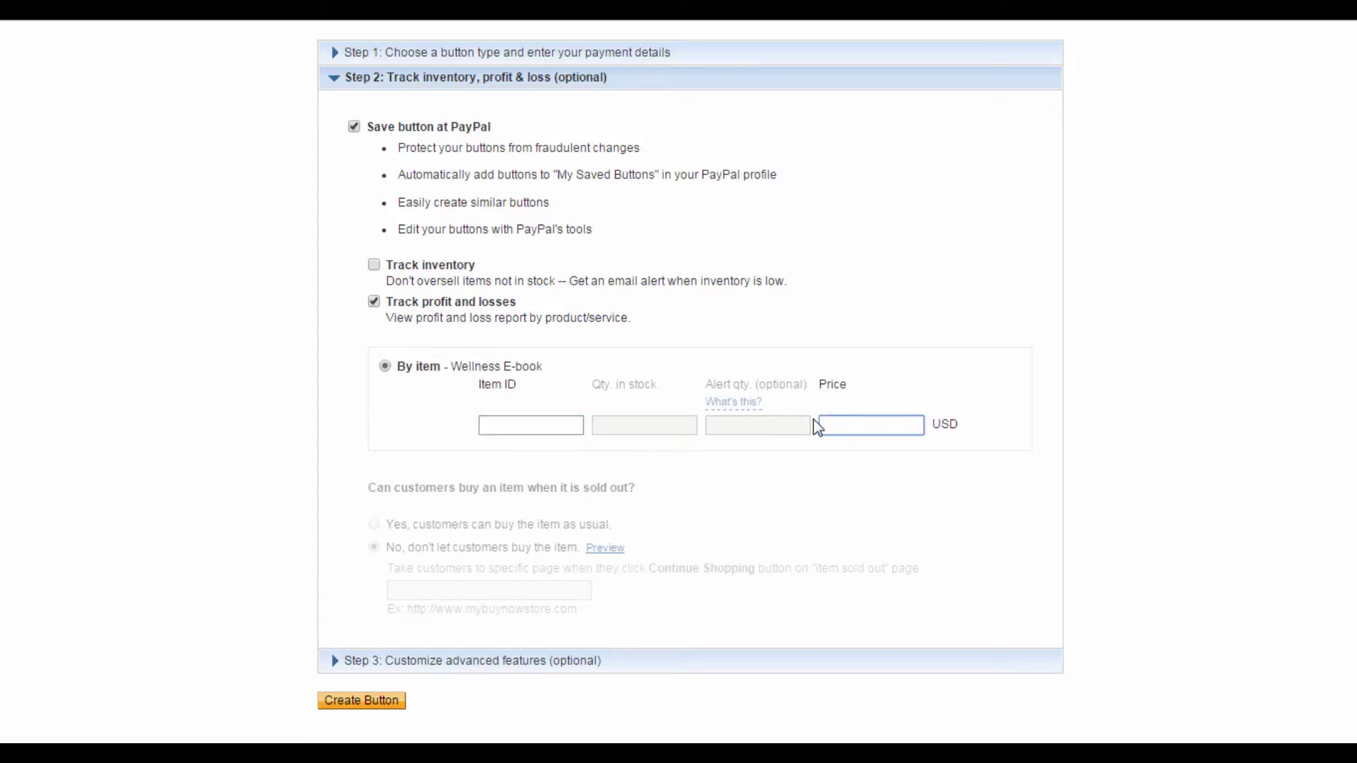
pyautogui.click(373, 304)
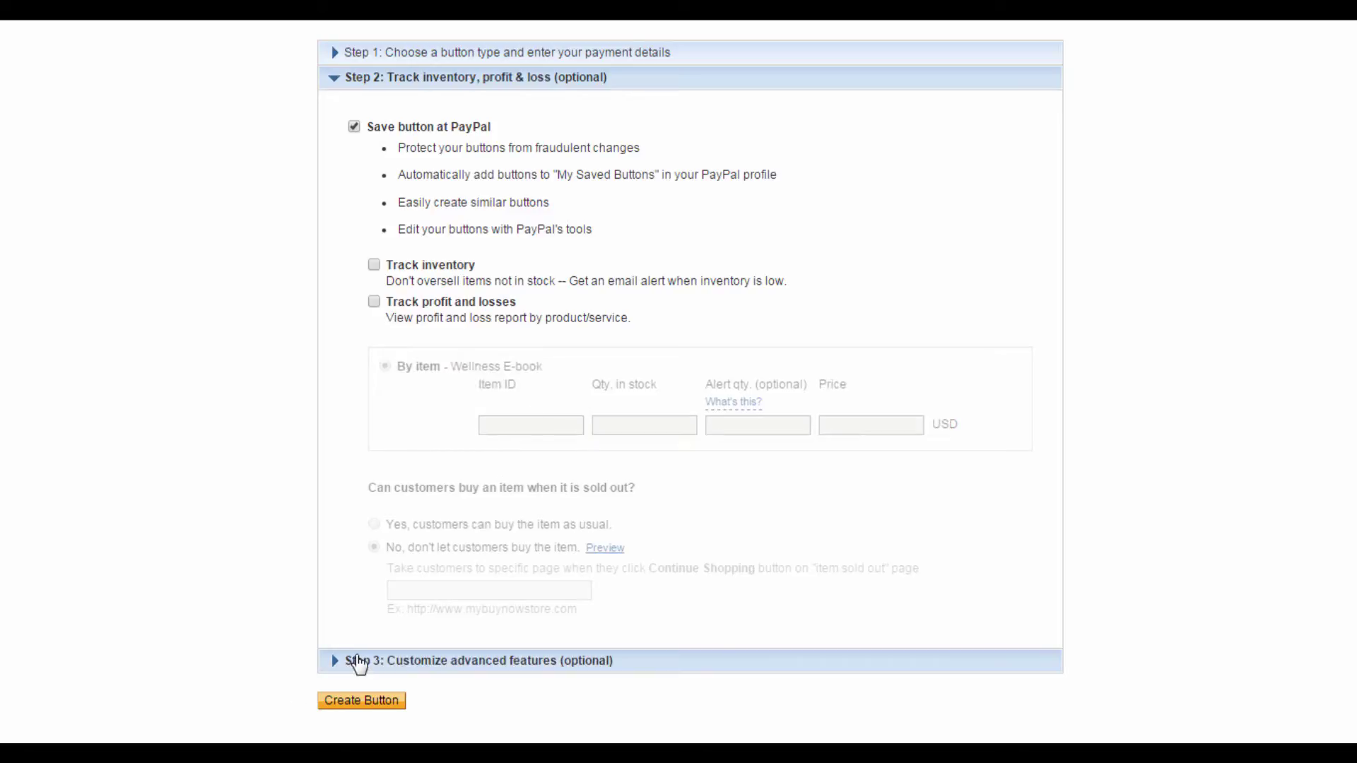
# Expand Step 3 and set both special instructions and shipping address to No
pyautogui.click(359, 663)
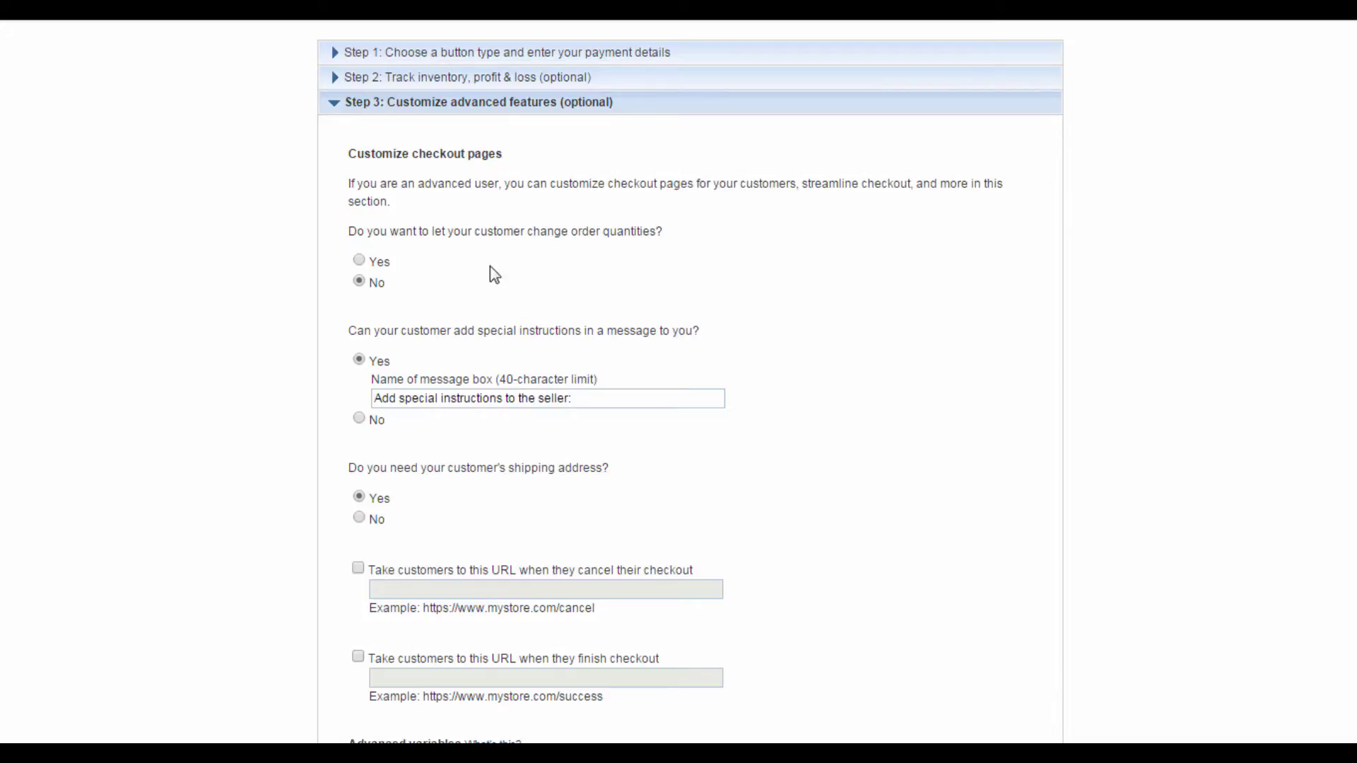
pyautogui.scroll(-3, 445, 295)
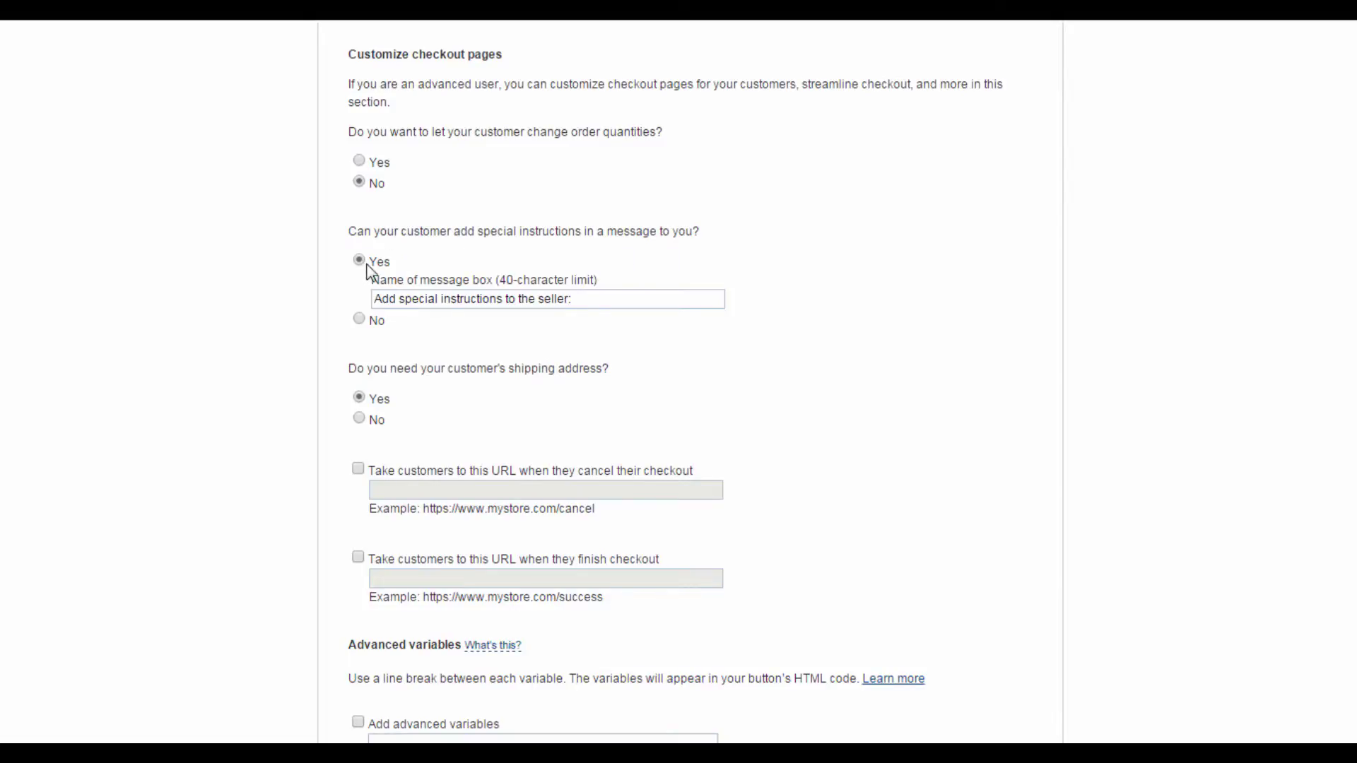
pyautogui.click(359, 319)
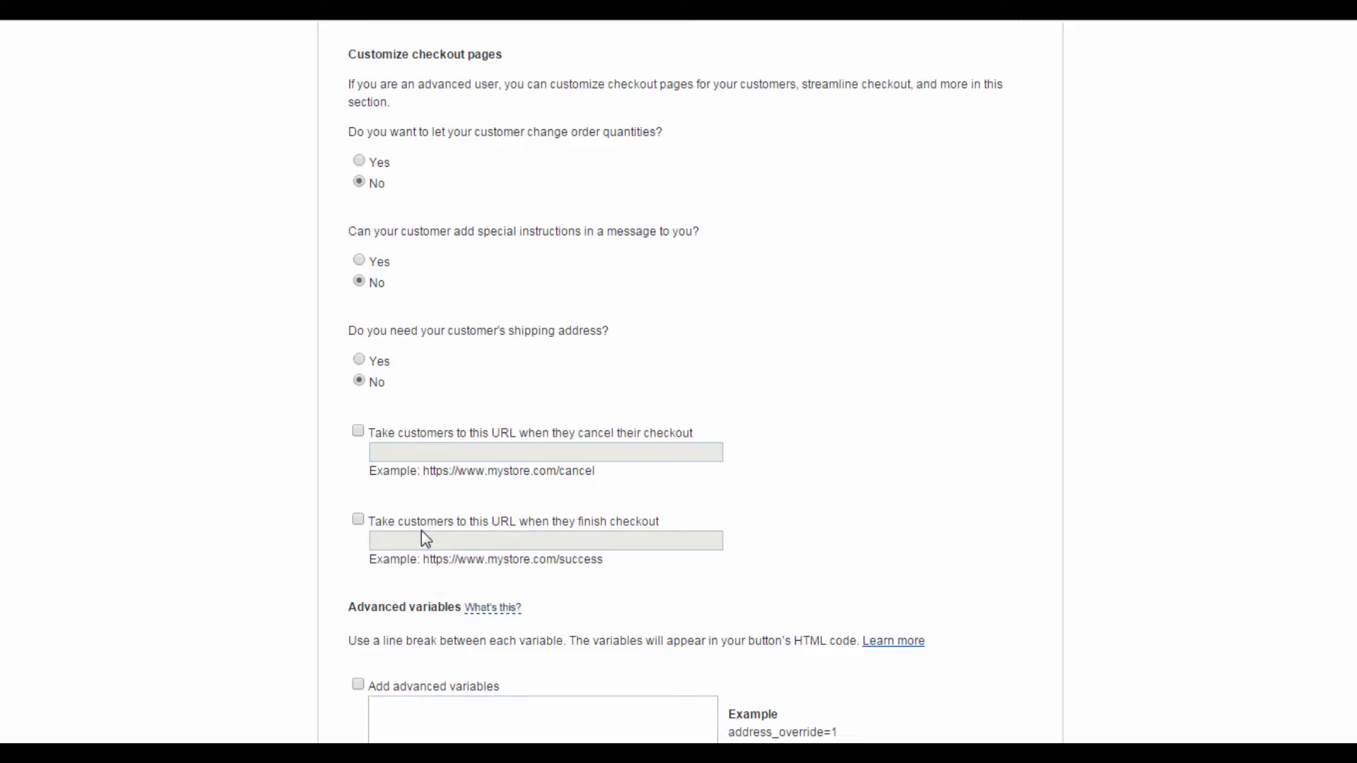
pyautogui.scroll(-3, 728, 439)
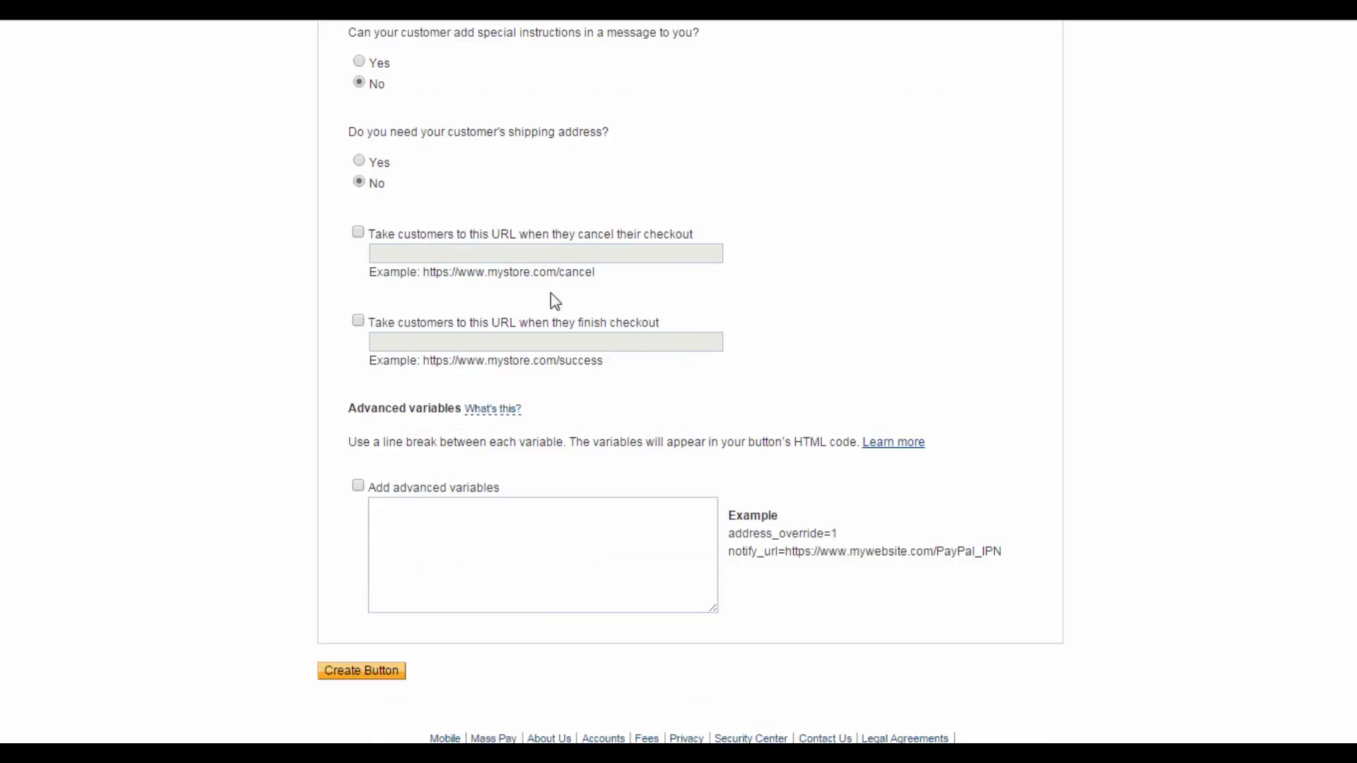
# Create the Wellness E-book button, then select and copy its generated HTML code
pyautogui.click(356, 673)
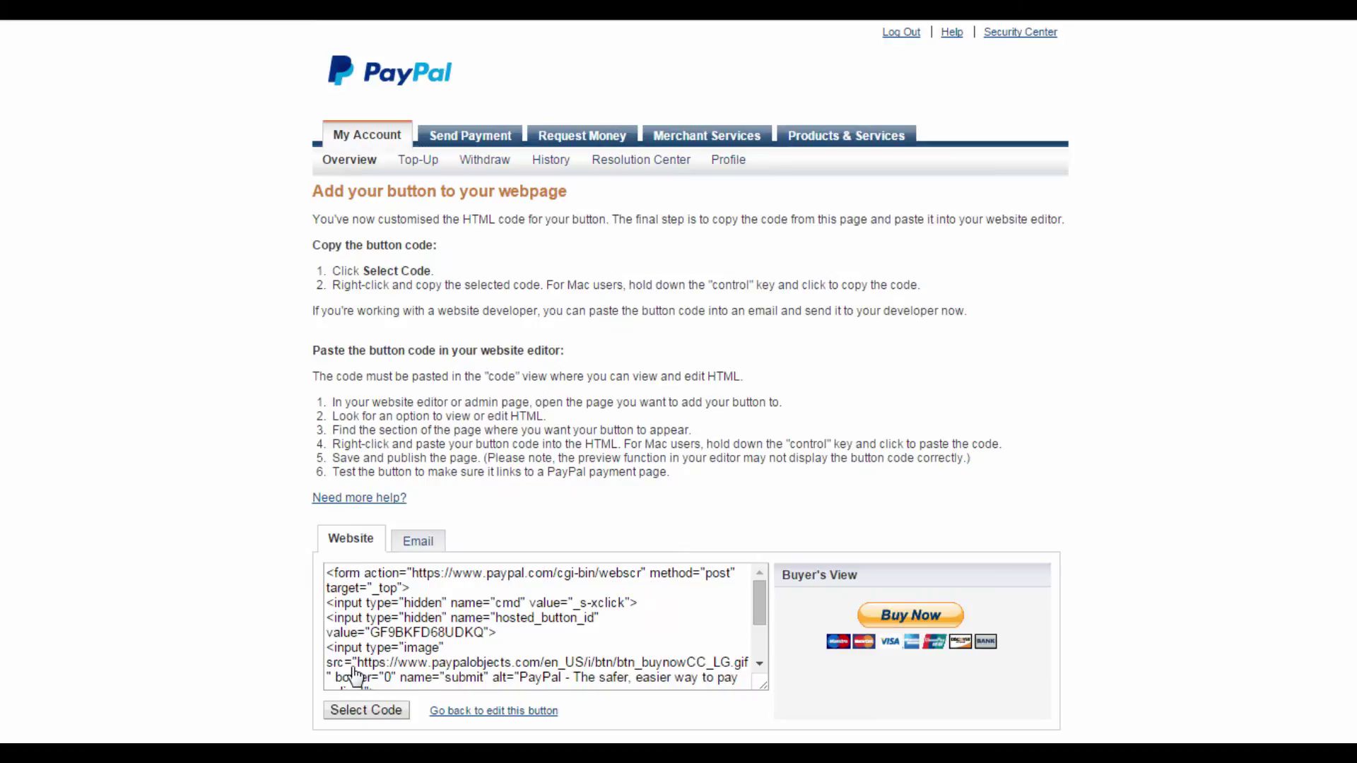
pyautogui.scroll(-2, 578, 310)
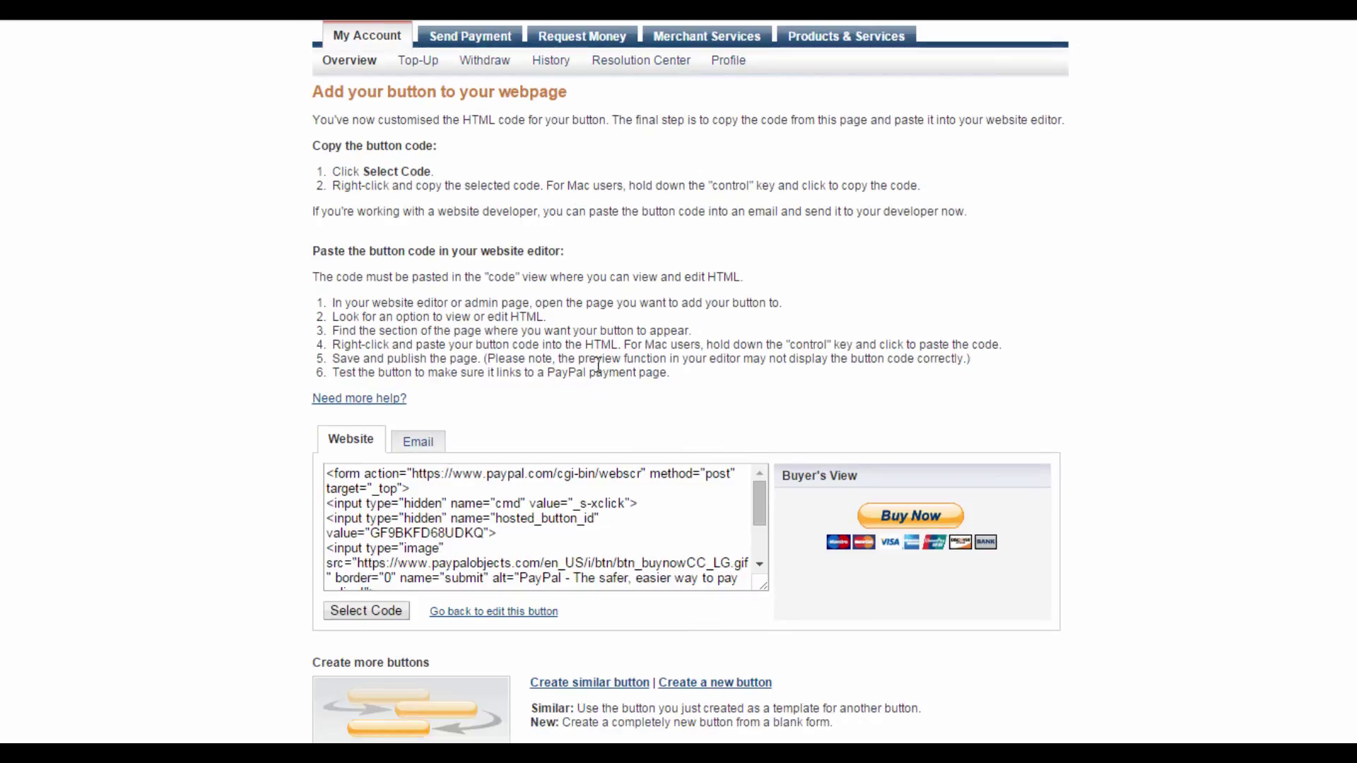
pyautogui.click(392, 617)
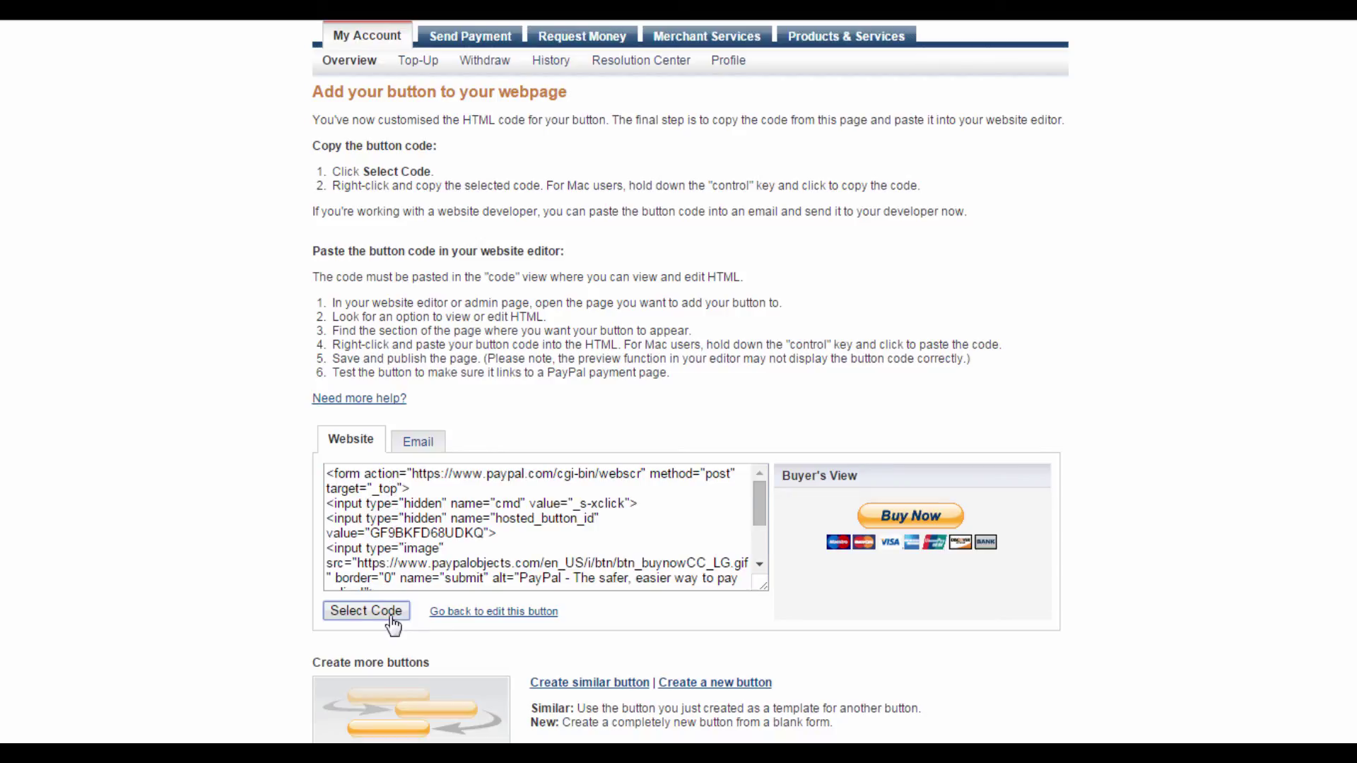
pyautogui.rightClick(411, 508)
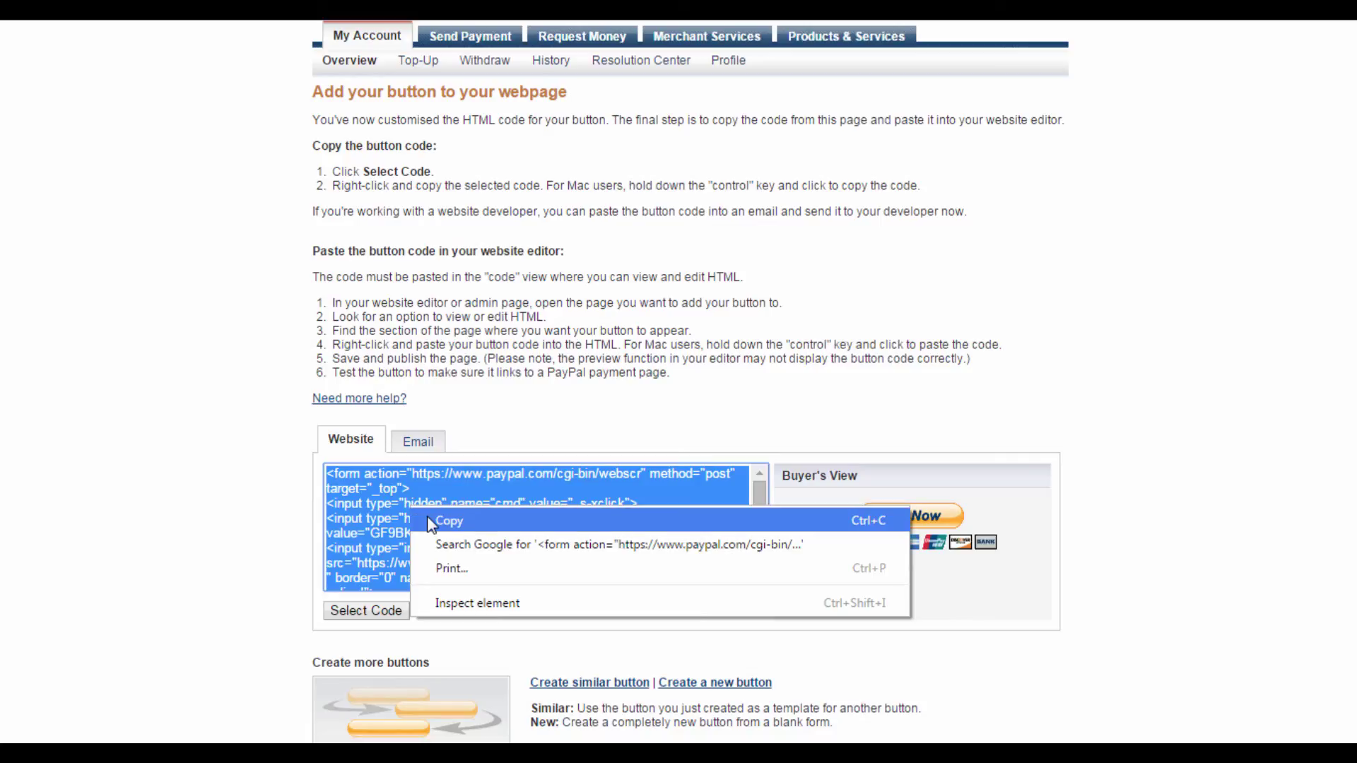
pyautogui.click(429, 522)
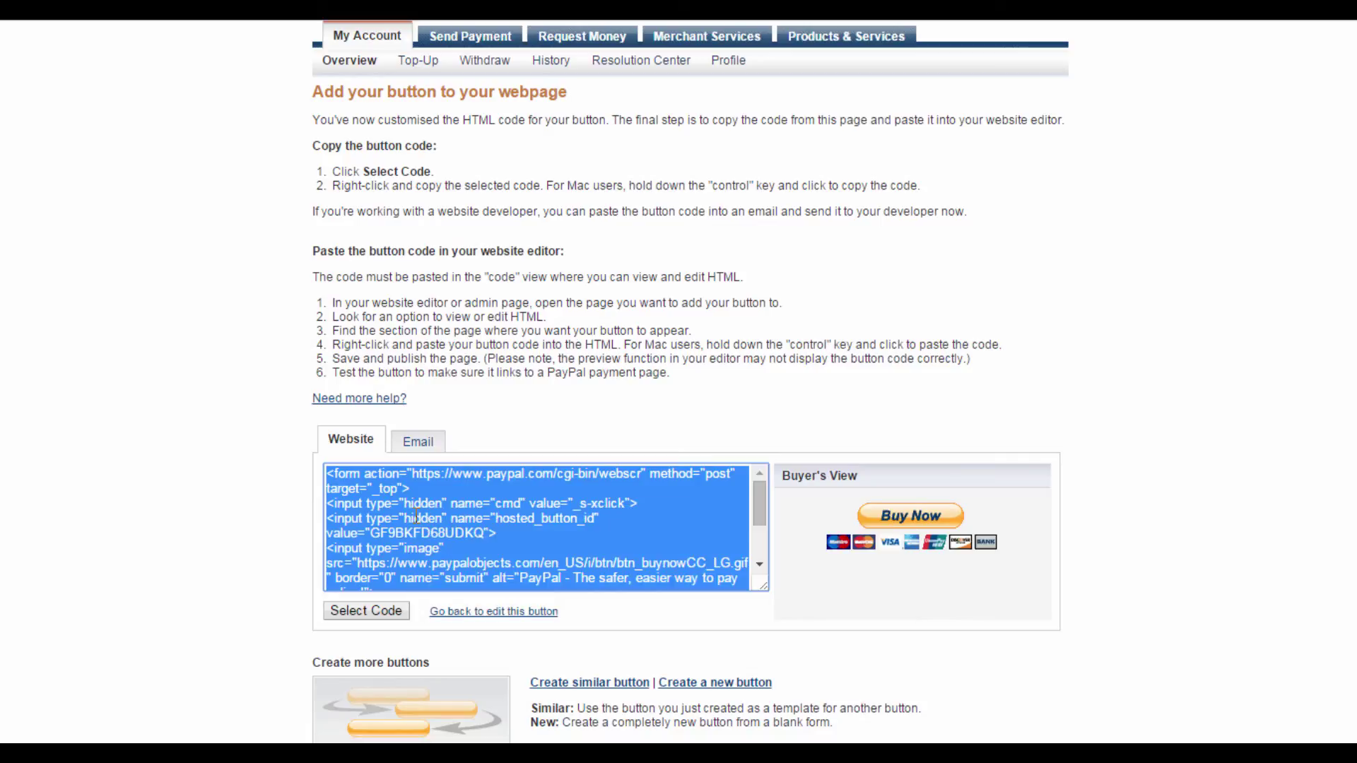